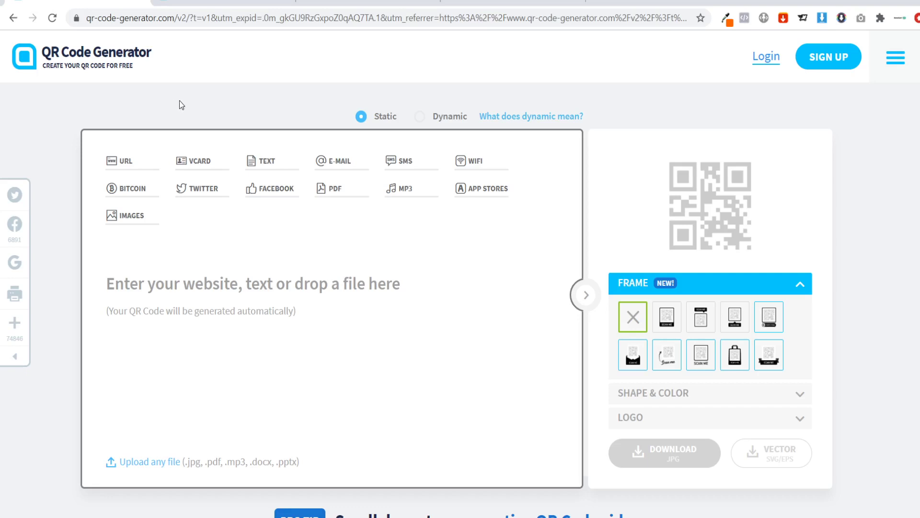
left_click(366, 3)
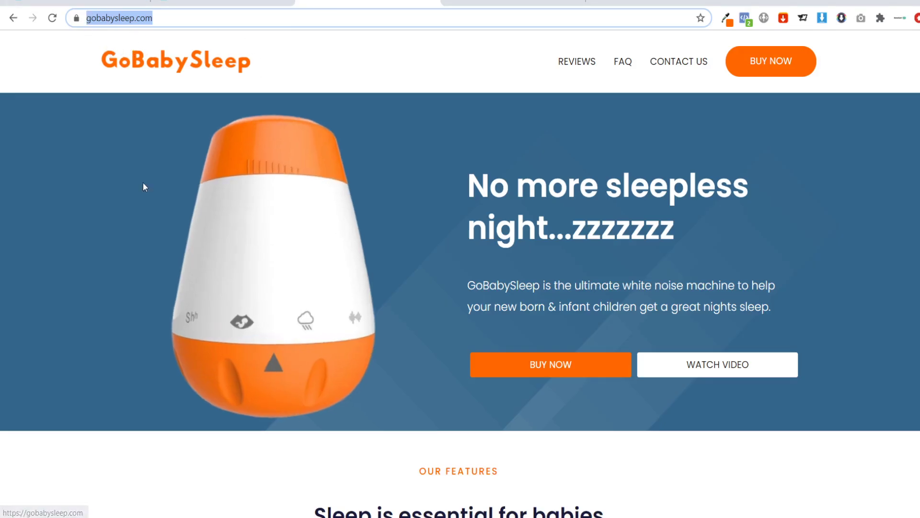
left_click(76, 3)
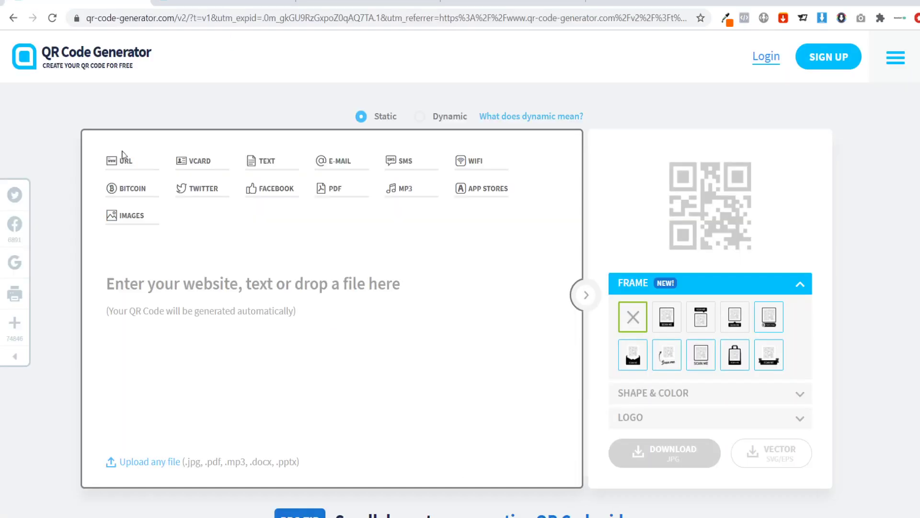
type("https://gobabysleep.com/")
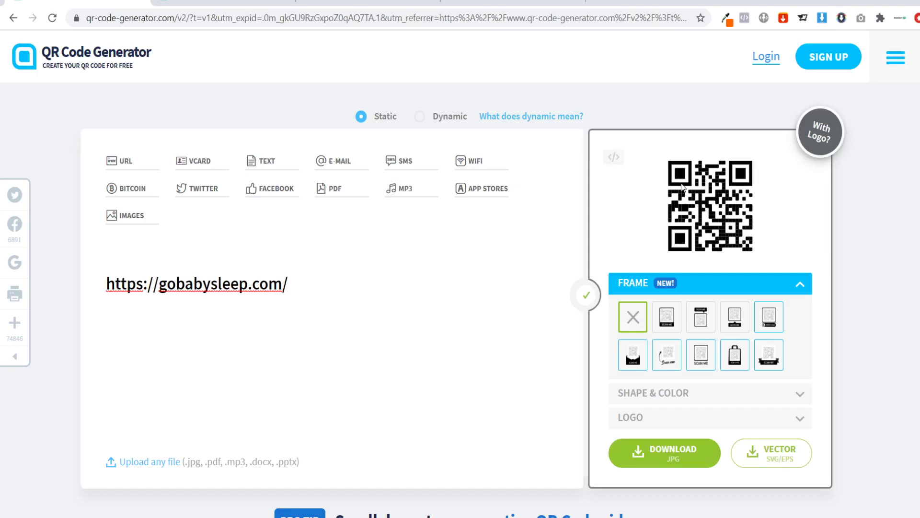
- Try the QR code frames, apply the one with a SCAN ME speech bubble beneath the code, and dismiss the PRO offer
left_click(667, 318)
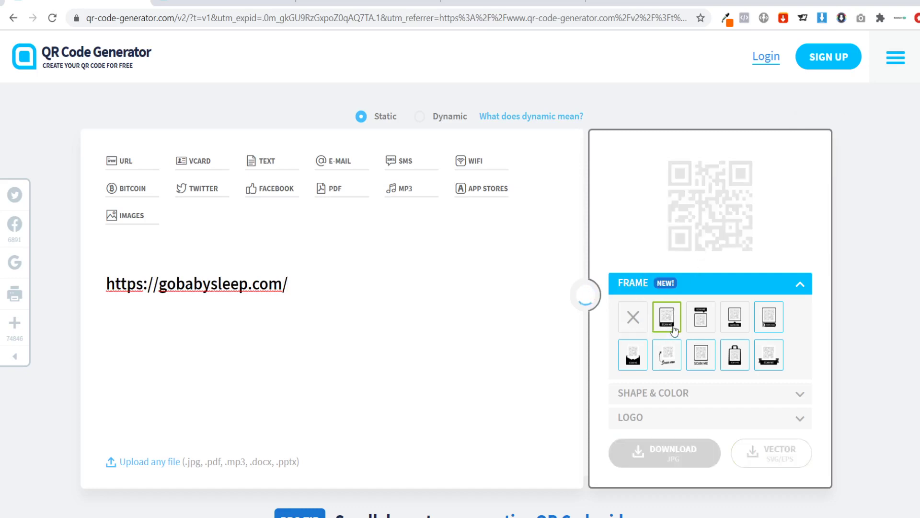
left_click(701, 341)
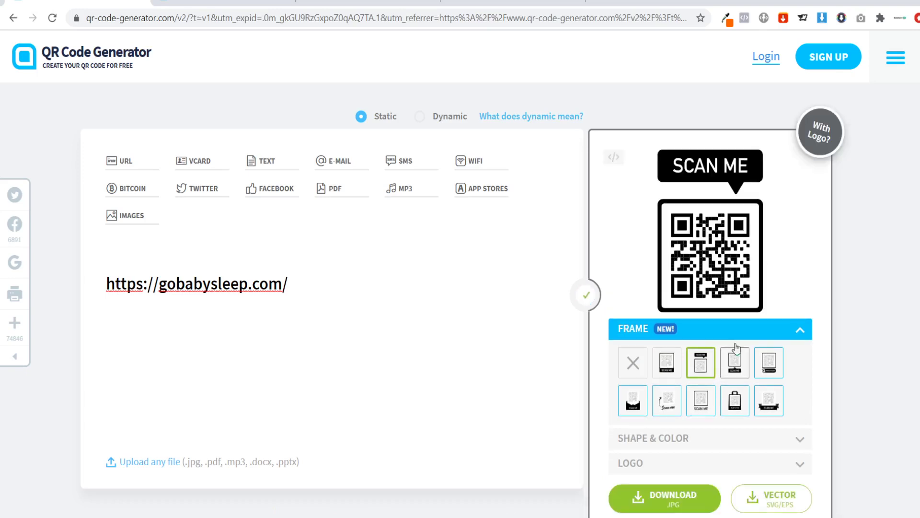
left_click(735, 368)
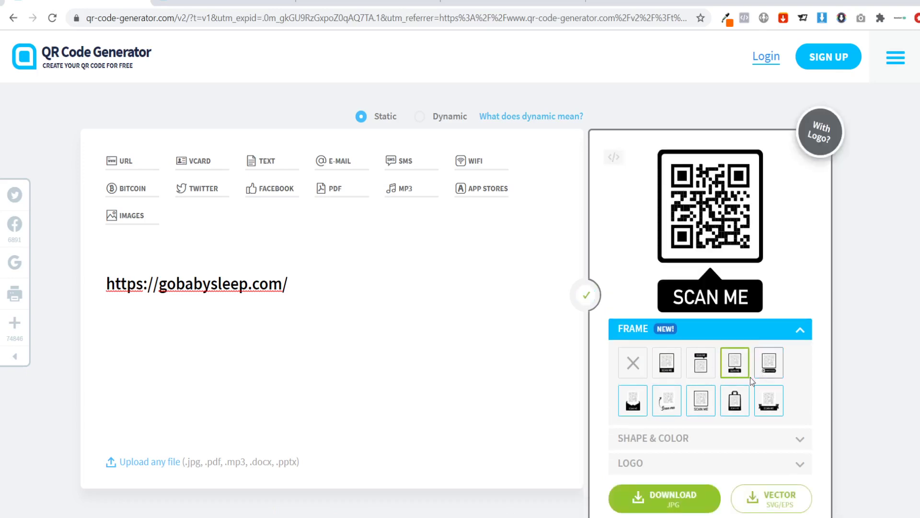
left_click(773, 372)
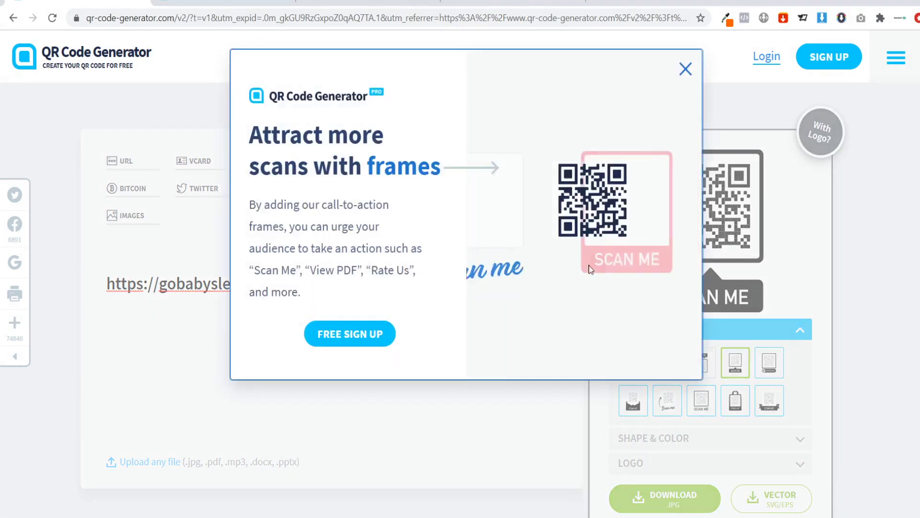
left_click(686, 70)
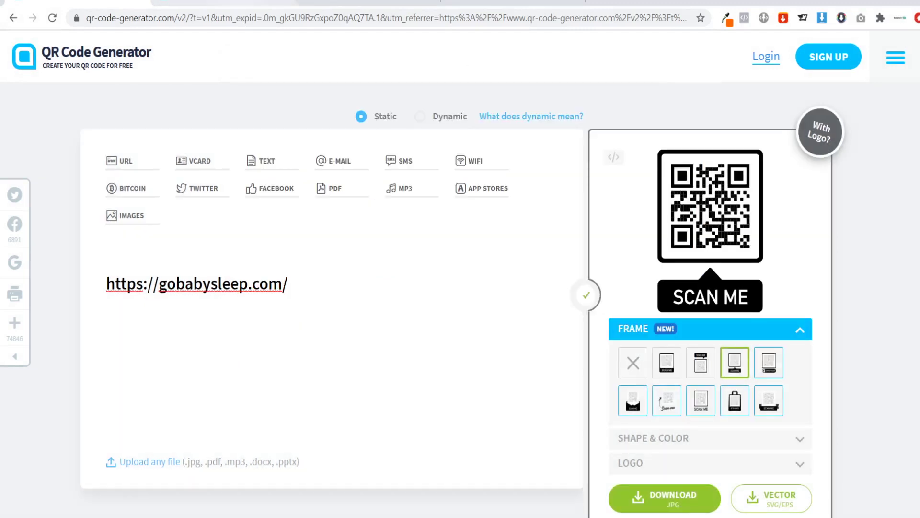
- Review the prices and features of the Professional, Advanced and Starter plans, and return to the QR code editor
scroll(737, 258, "down", 1)
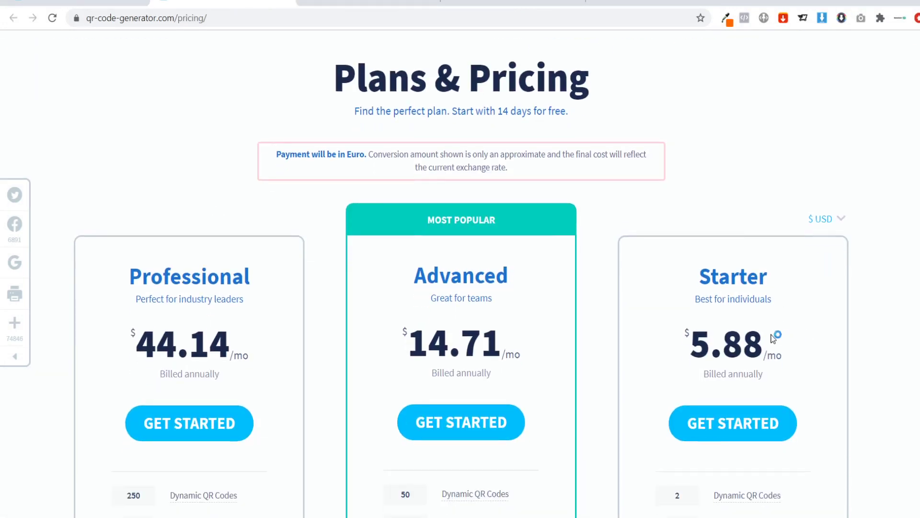
scroll(774, 334, "down", 1)
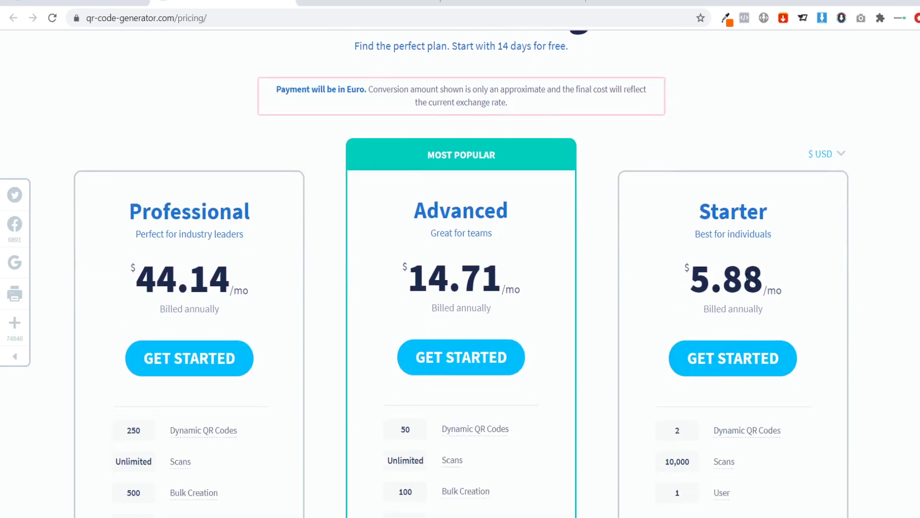
scroll(773, 296, "up", 1)
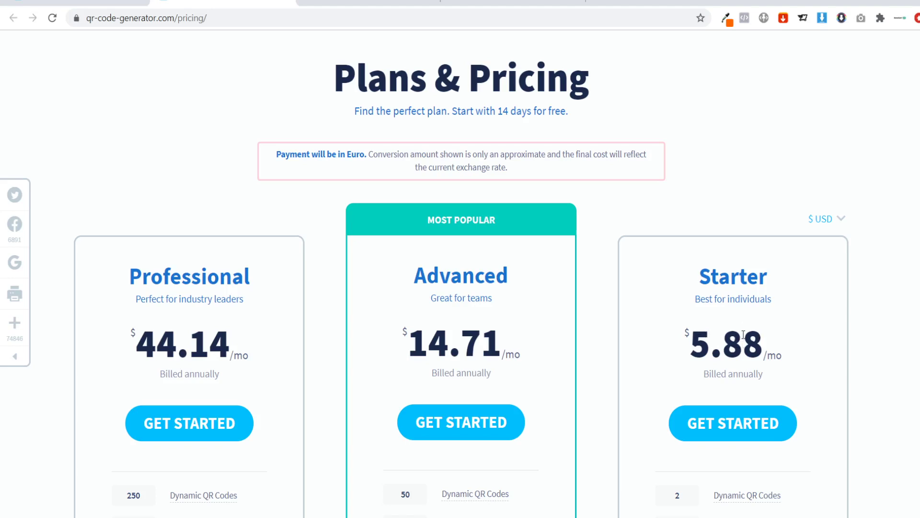
scroll(766, 305, "up", 1)
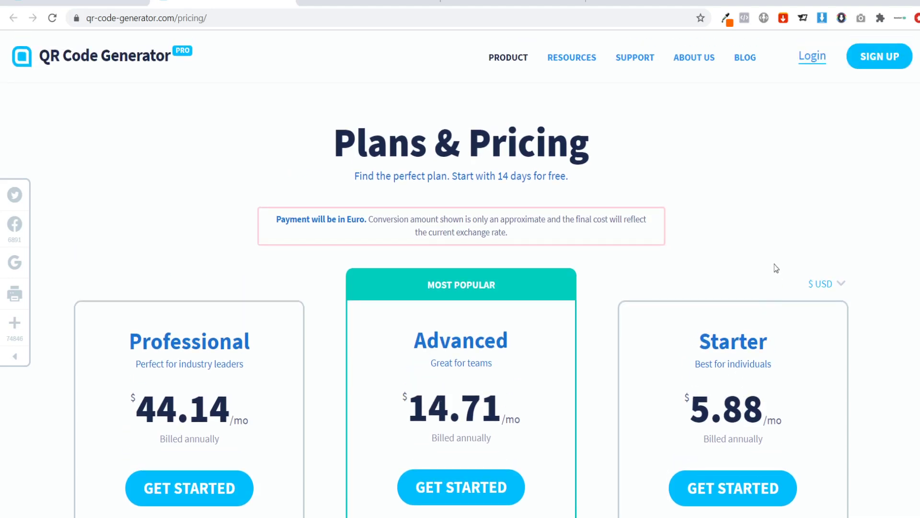
left_click(77, 3)
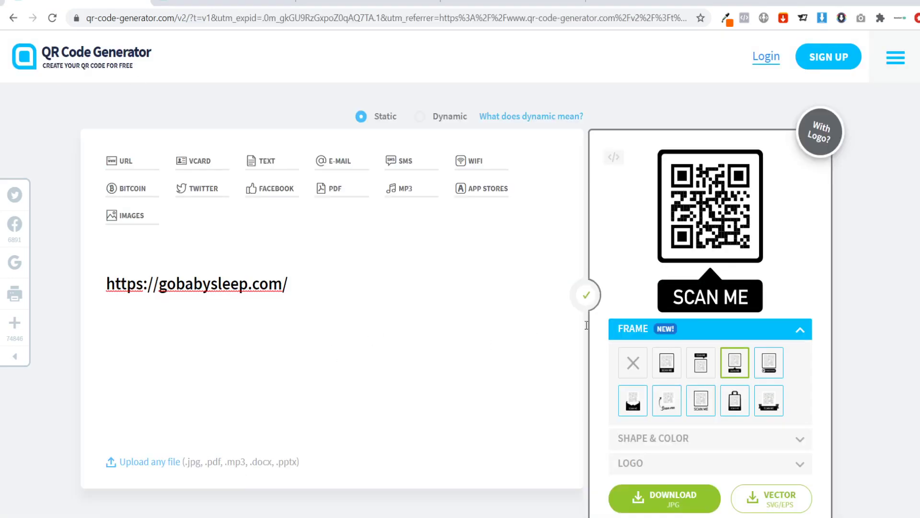
- Open the shape and colour options and copy the GoBabySleep orange hex code #ff6700 from the Eye Dropper extension
left_click(682, 438)
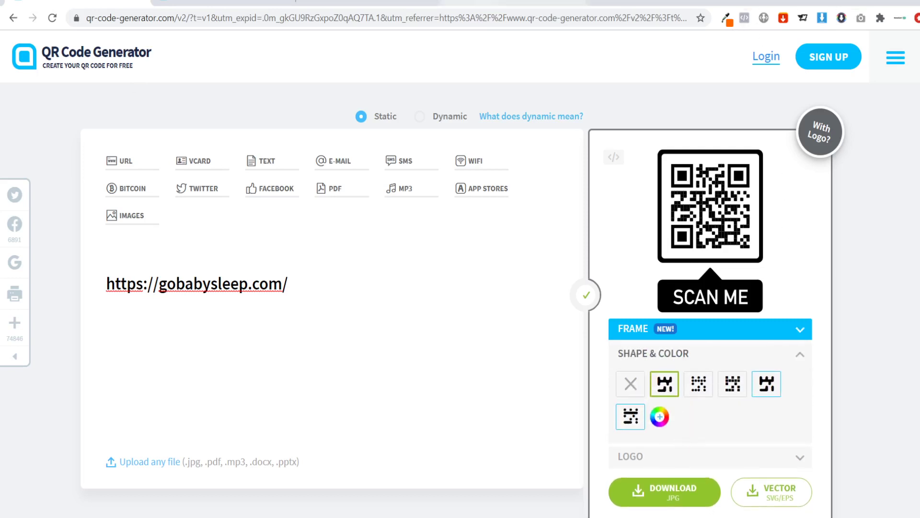
left_click(368, 3)
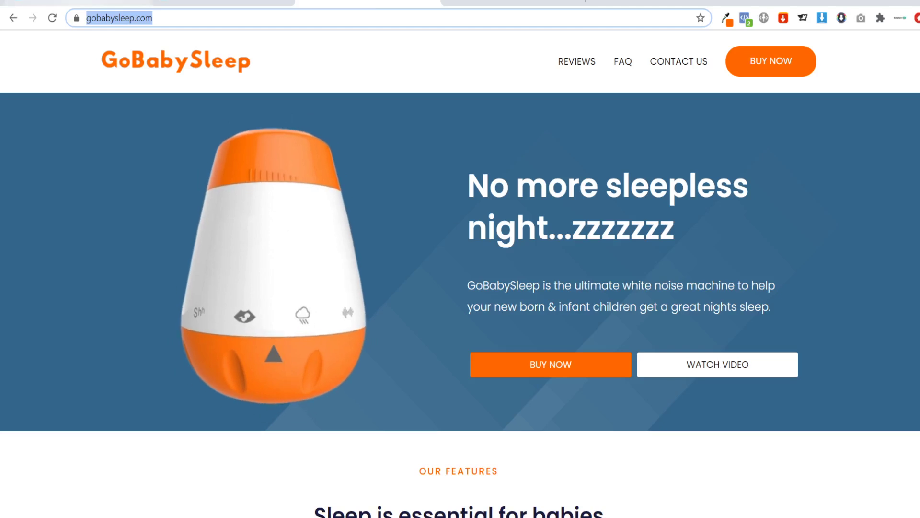
left_click(223, 4)
left_click(725, 19)
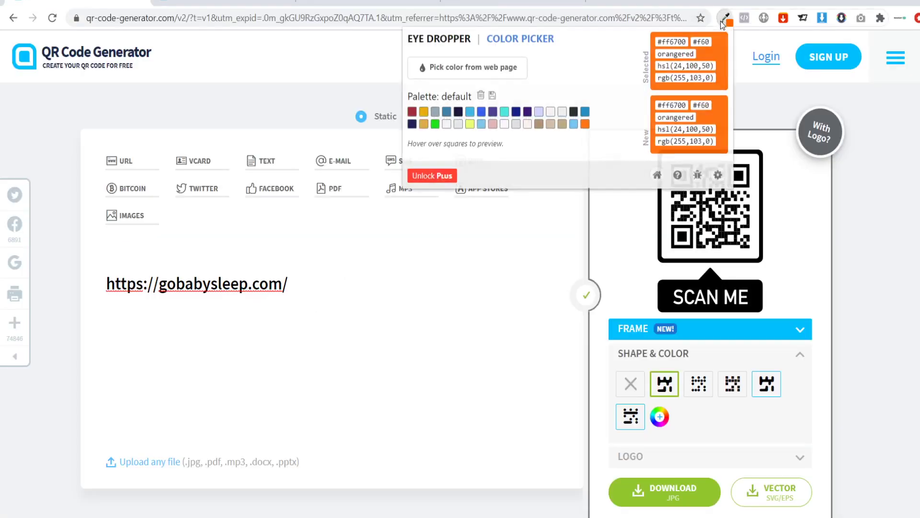
double_click(672, 41)
key("ctrl+c")
- Set the QR code's colour to #ff6700 with the custom colour picker
left_click(660, 417)
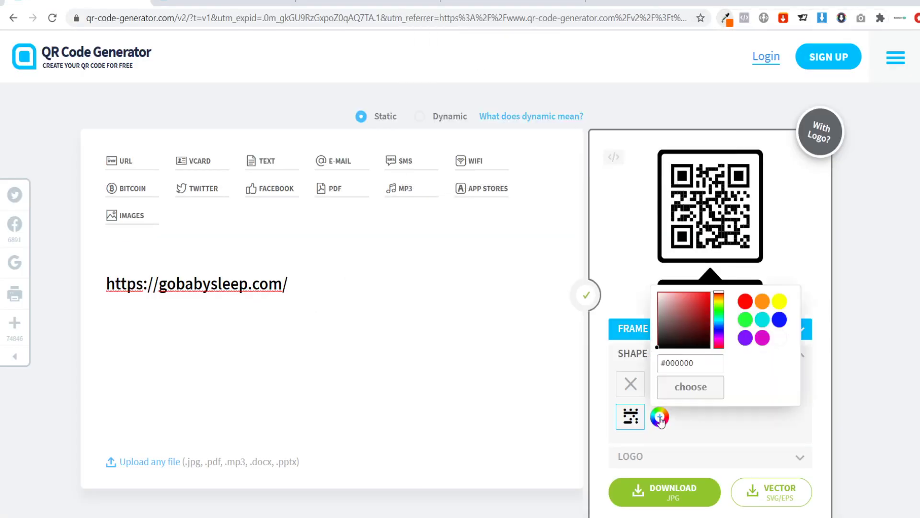
left_click(686, 366)
key("ctrl+v")
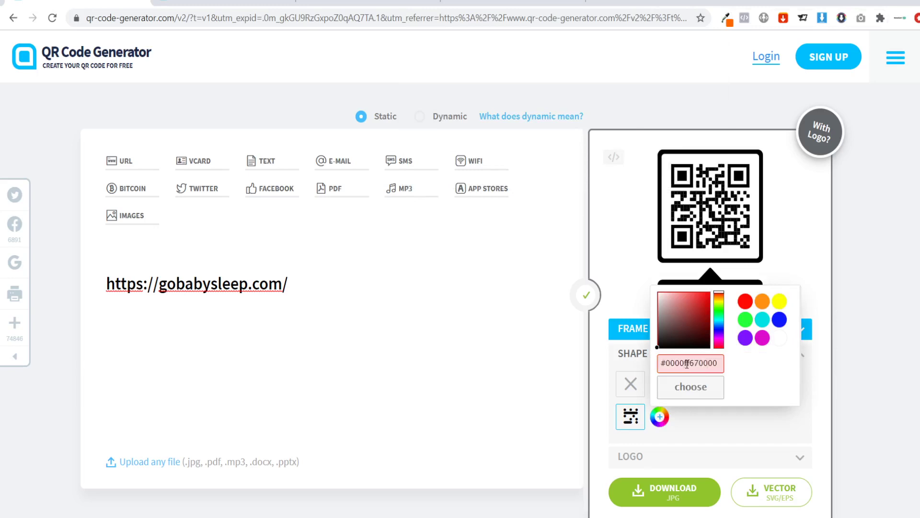
key("ctrl+z")
double_click(687, 365)
key("ctrl+v")
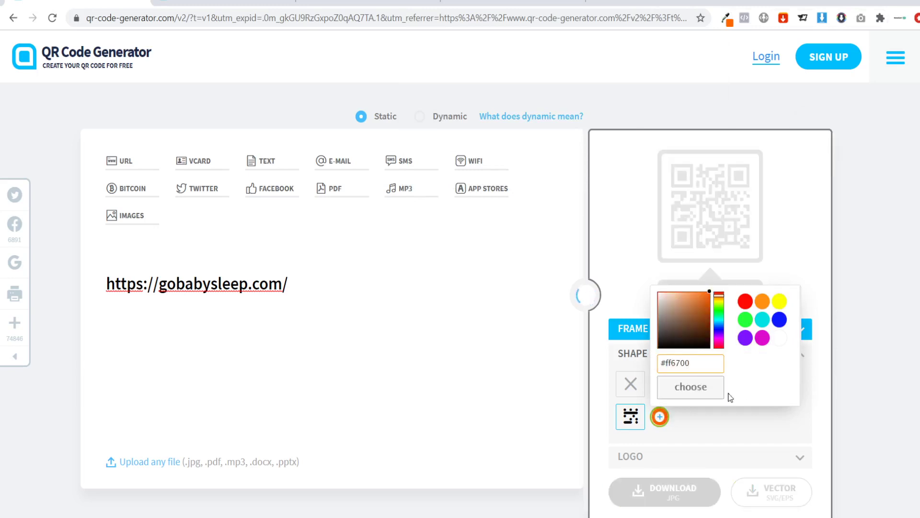
left_click(690, 389)
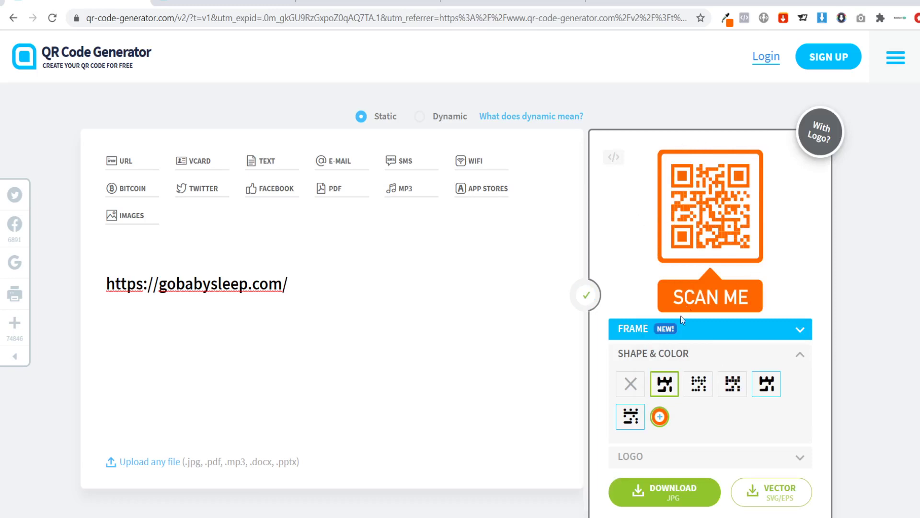
- Clear the QR code's shape style and remove the SCAN ME frame around the code
left_click(629, 383)
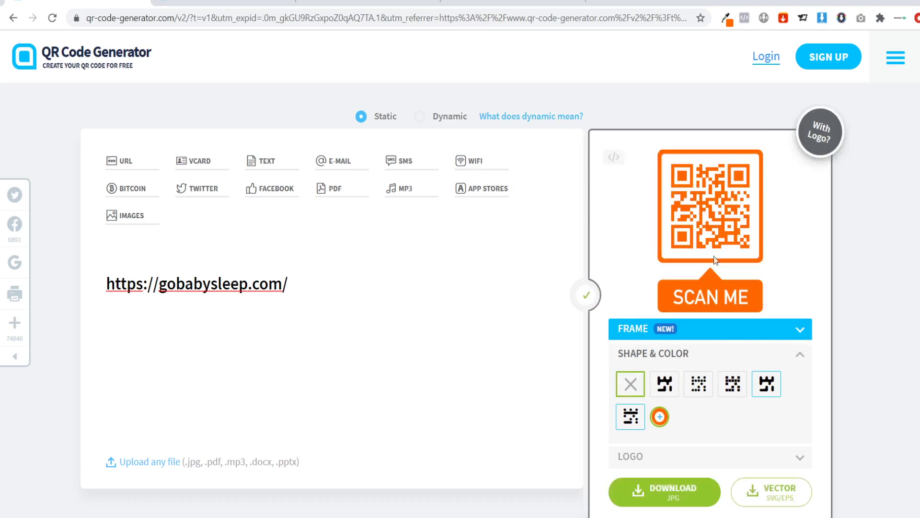
left_click(693, 358)
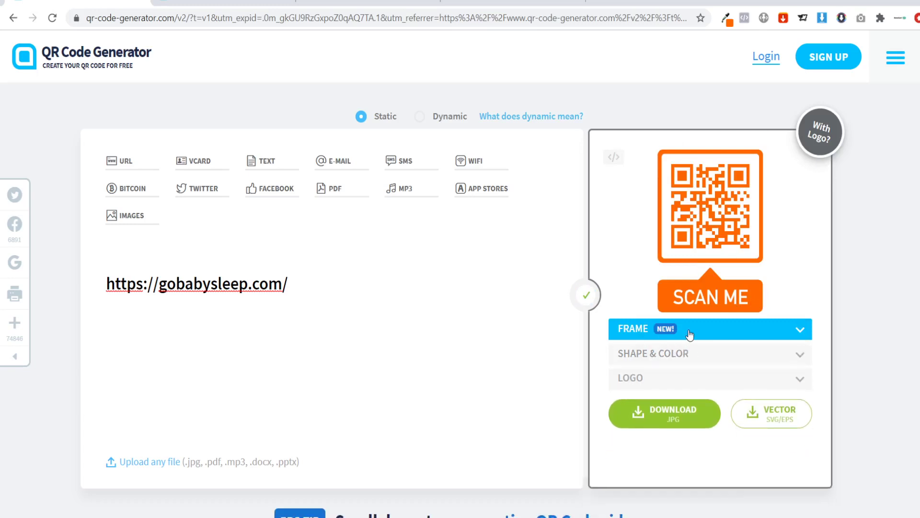
left_click(644, 360)
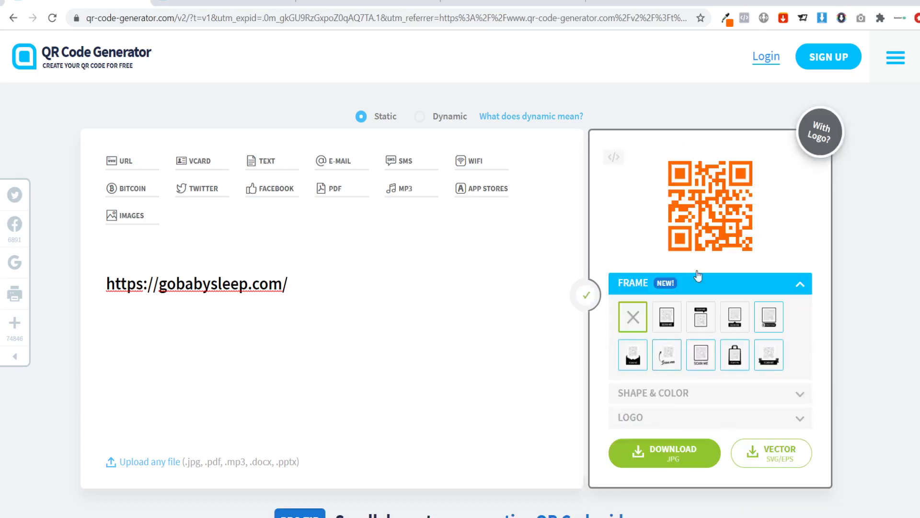
- Try the dotted and solid shape patterns, and apply the pattern of small separated squares to the QR code
left_click(642, 392)
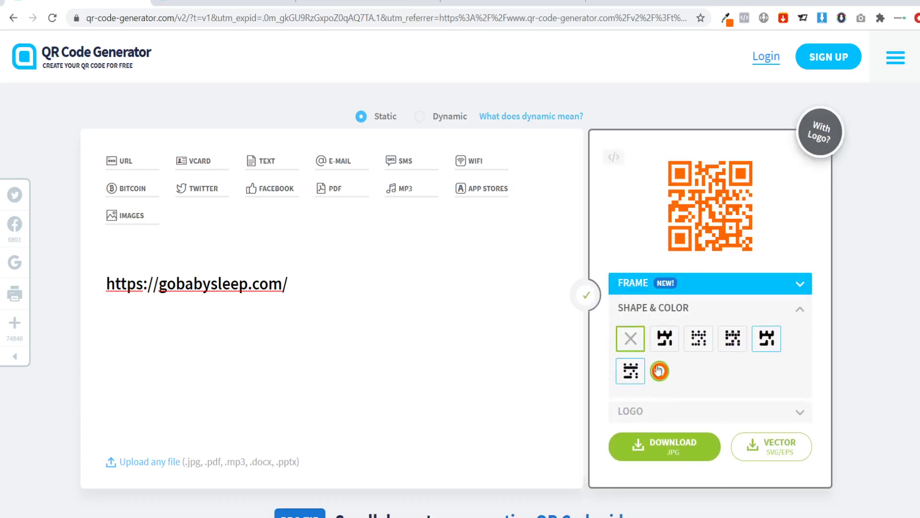
left_click(697, 348)
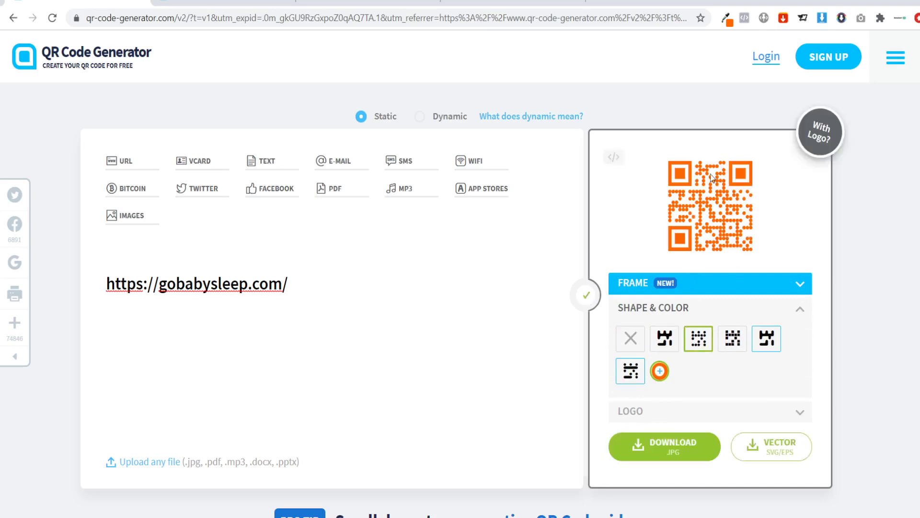
left_click(675, 346)
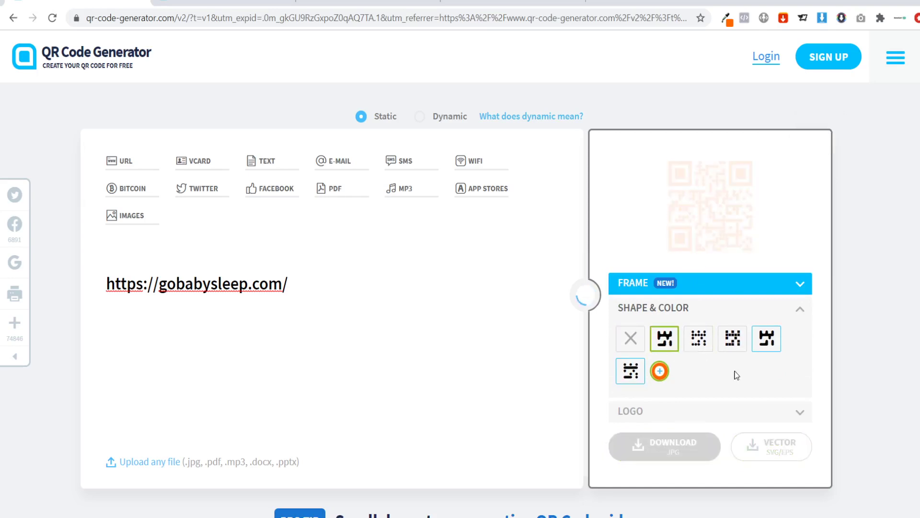
left_click(732, 339)
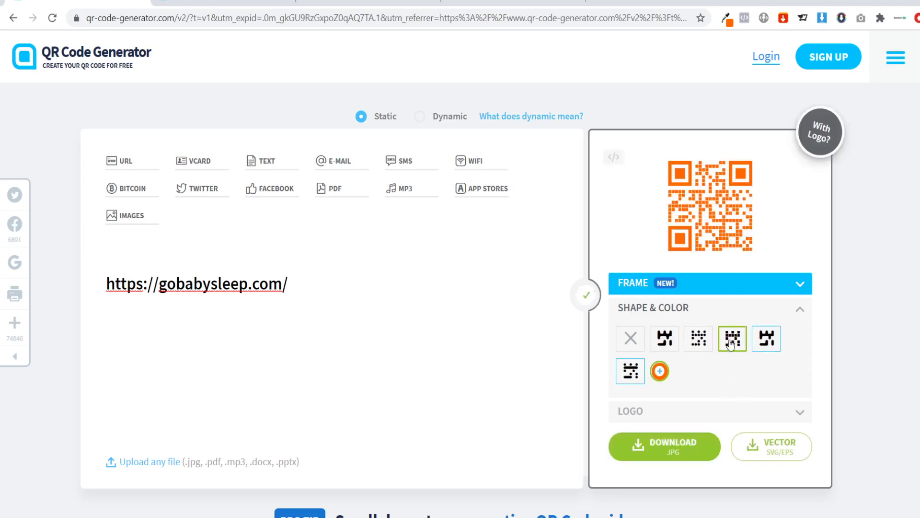
left_click(683, 309)
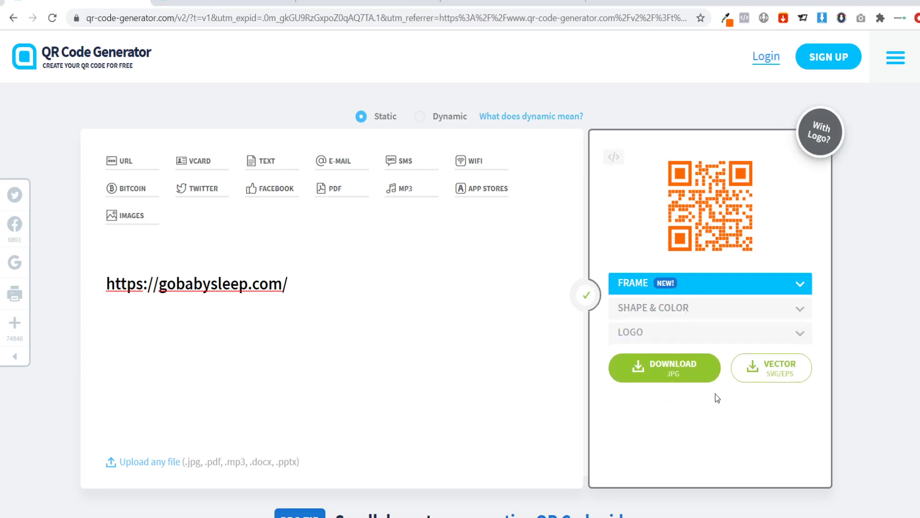
- Try the plain SCAN ME logo and place the SCAN ME logo with corner brackets in the centre of the QR code
left_click(650, 340)
left_click(662, 373)
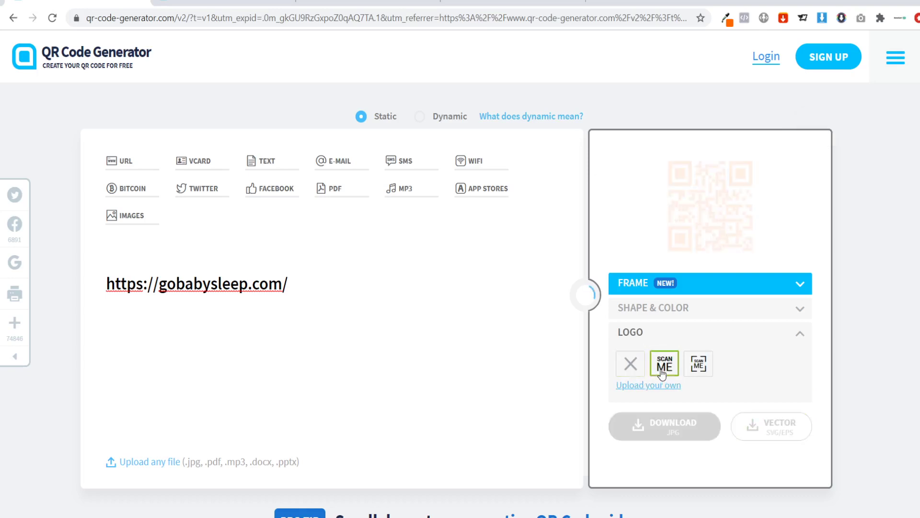
left_click(698, 364)
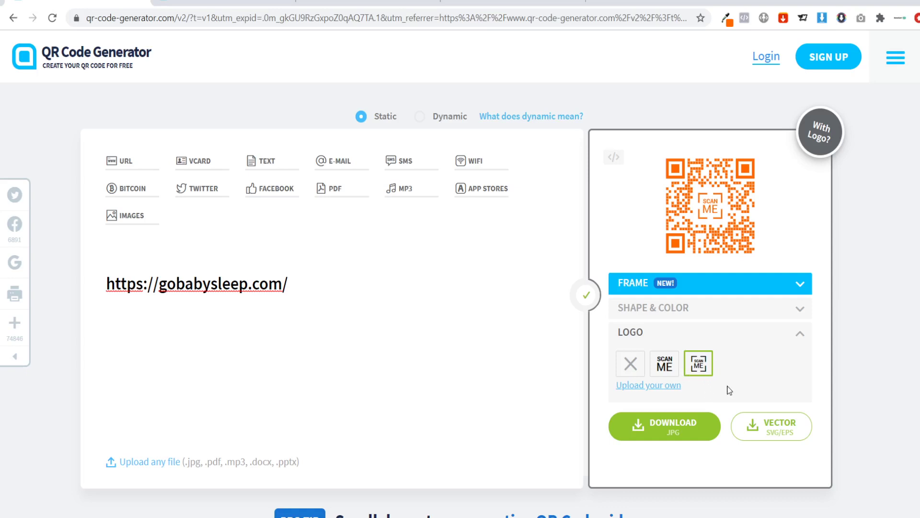
- Sign up for the PRO trial via the own-logo upload, using the Retail industry, a work email and account password, with the terms accepted
left_click(649, 386)
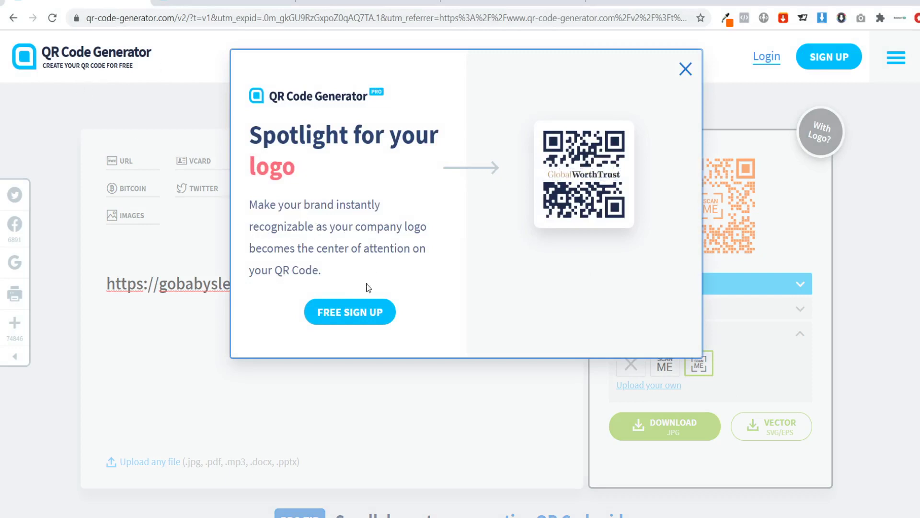
left_click(339, 312)
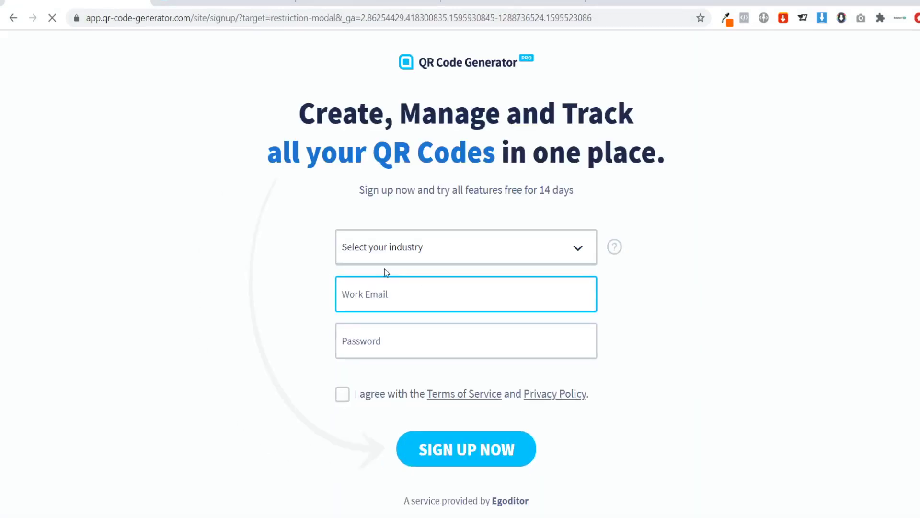
left_click(377, 253)
scroll(462, 326, "down", 2)
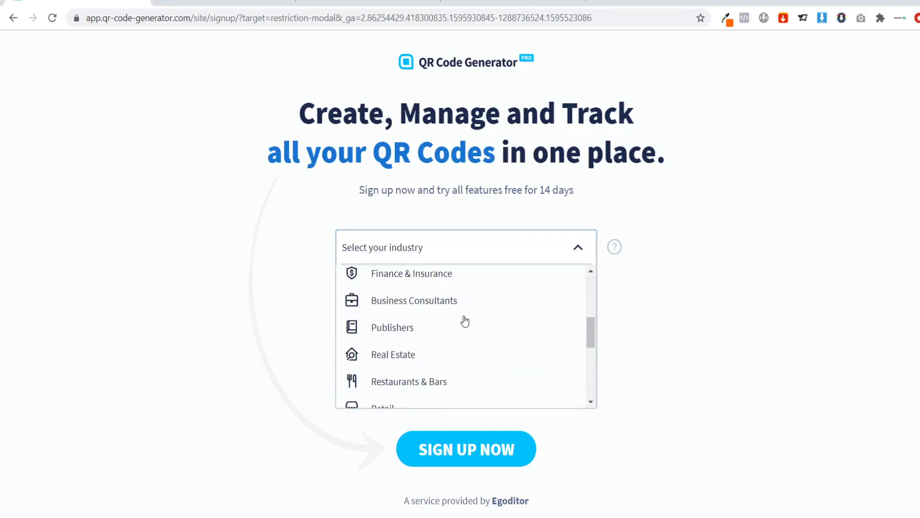
scroll(422, 369, "down", 1)
left_click(402, 353)
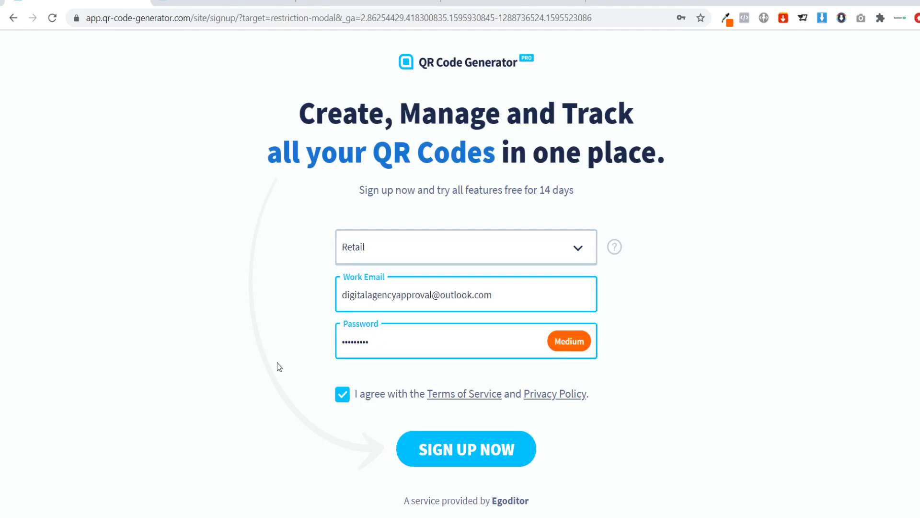
left_click(479, 450)
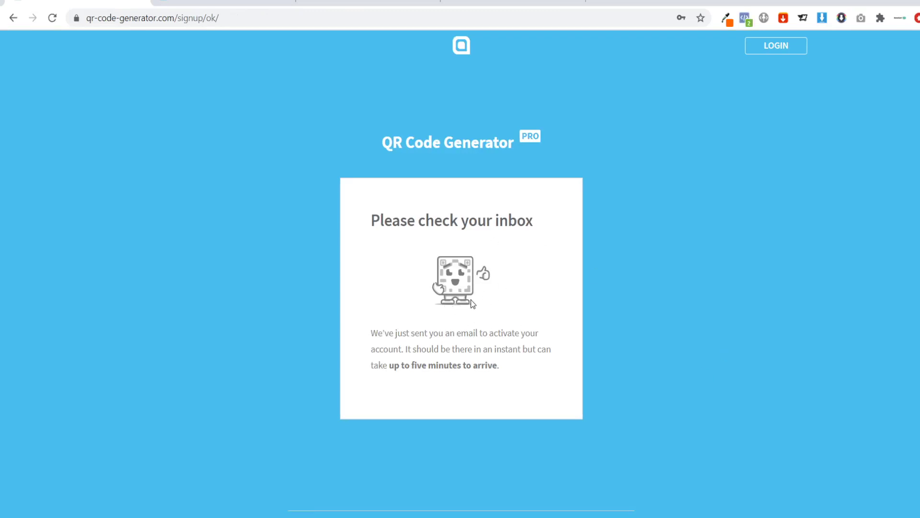
- Switch to the Outlook inbox, open the activation email from QR Code Generator and activate the PRO account from it
left_click(527, 3)
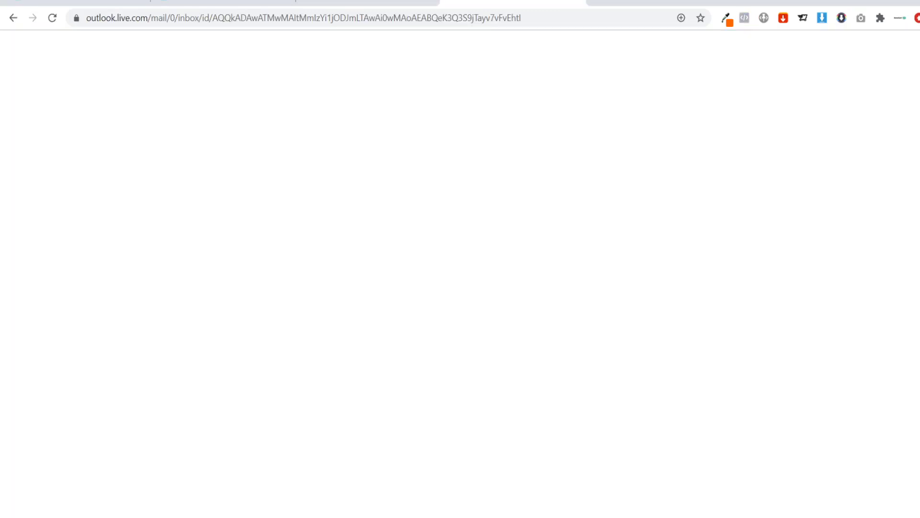
left_click(207, 231)
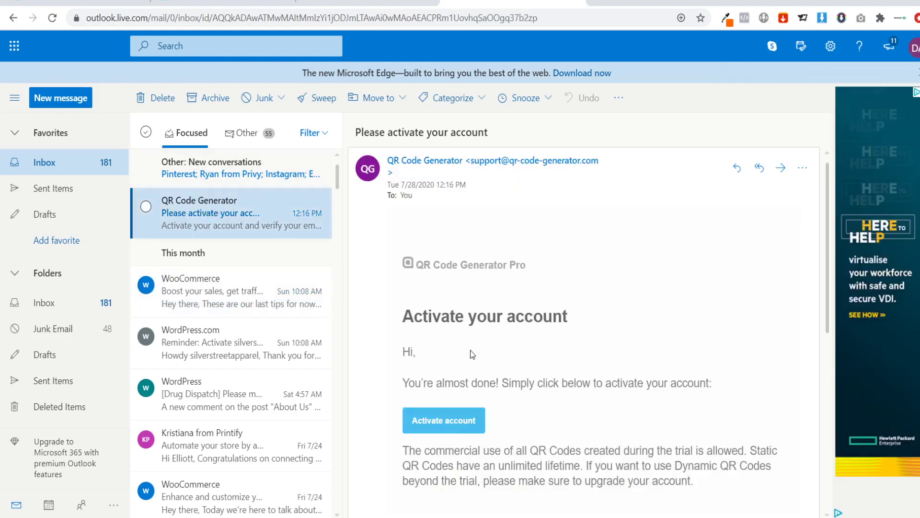
left_click(451, 420)
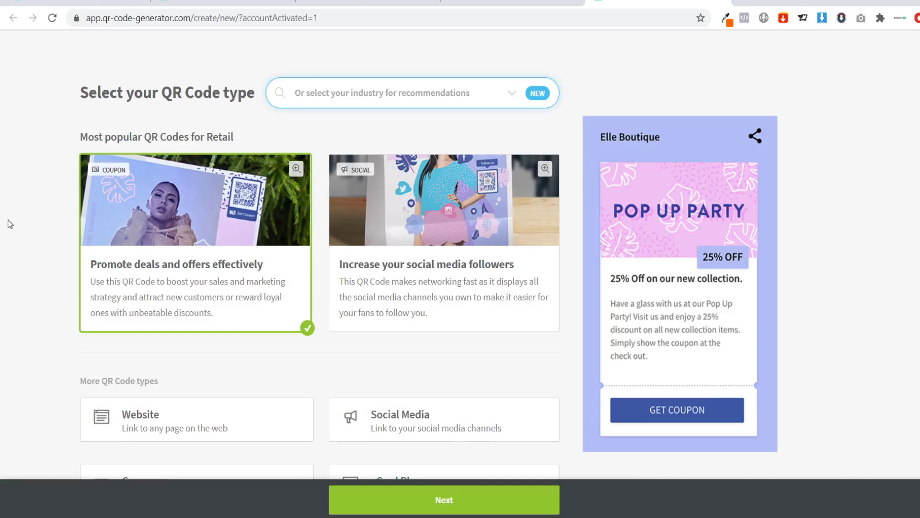
- Choose Website as the type of the new QR code and continue to its content details
scroll(22, 246, "down", 1)
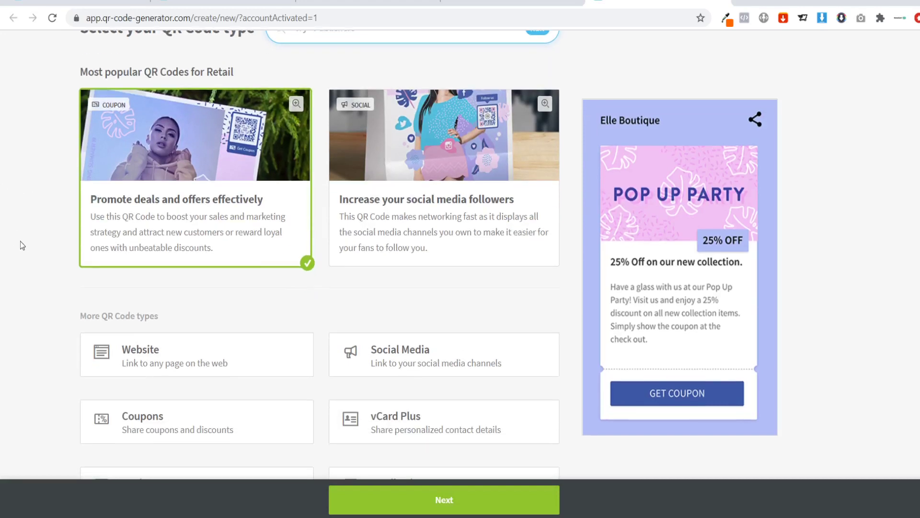
scroll(22, 245, "down", 1)
left_click(166, 298)
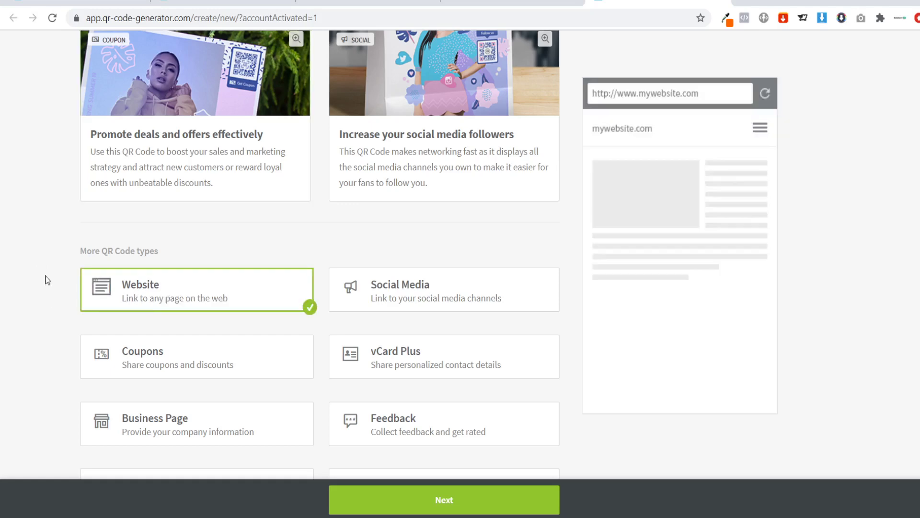
left_click(438, 499)
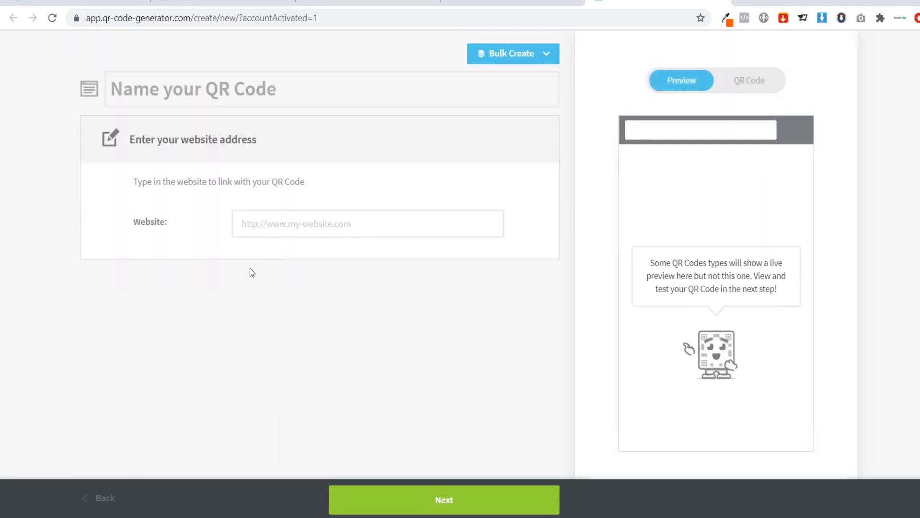
left_click(368, 3)
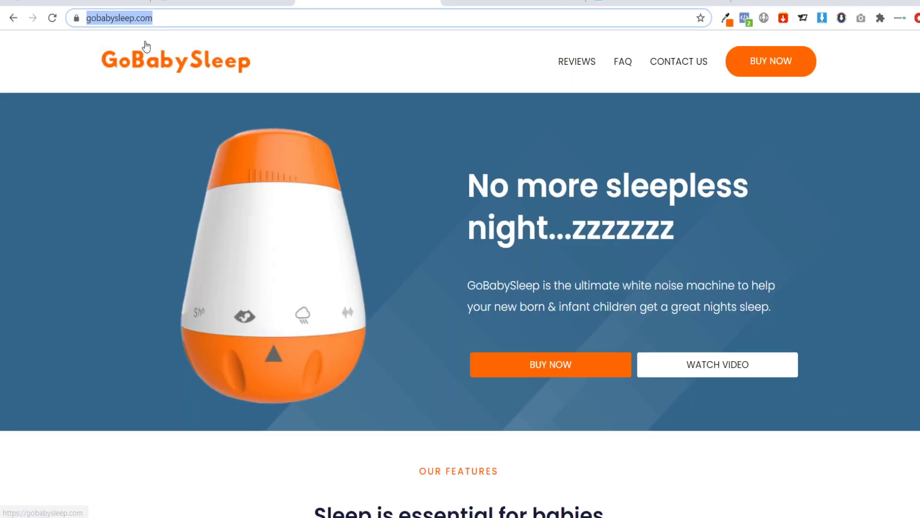
key("ctrl+c")
left_click(623, 3)
left_click(291, 222)
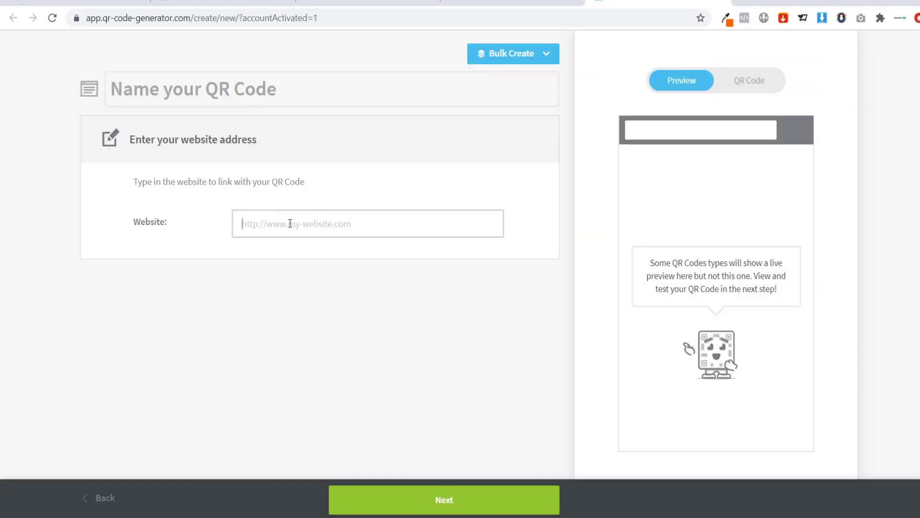
key("ctrl+v")
left_click(438, 498)
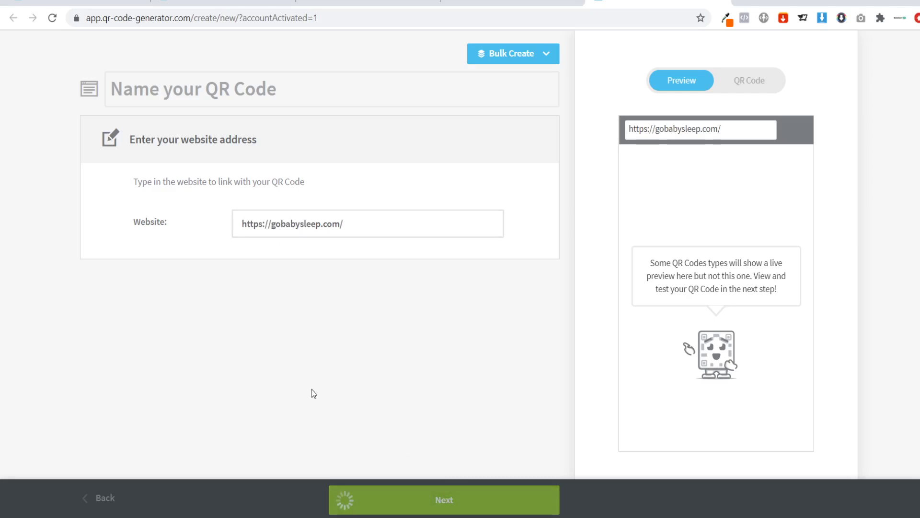
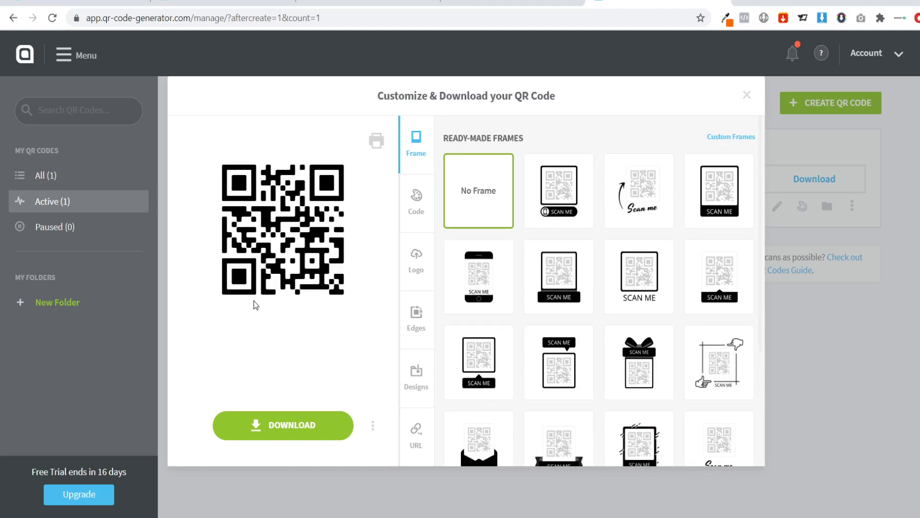
- Try other shape patterns for the code and reselect the connected pattern with rounded ends
left_click(369, 2)
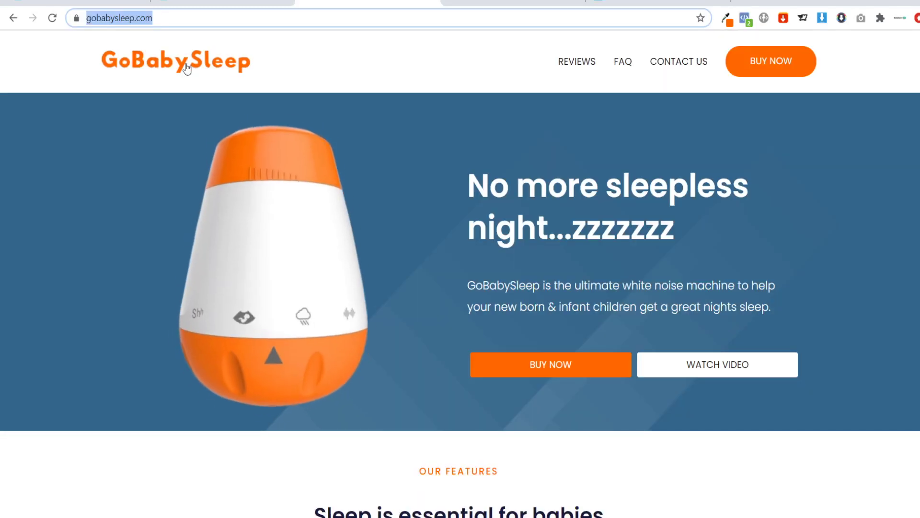
left_click(666, 2)
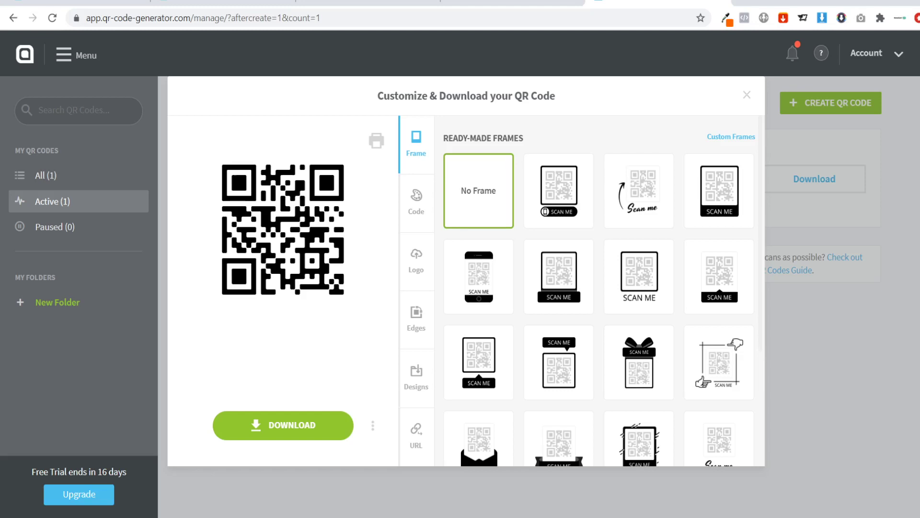
left_click(426, 212)
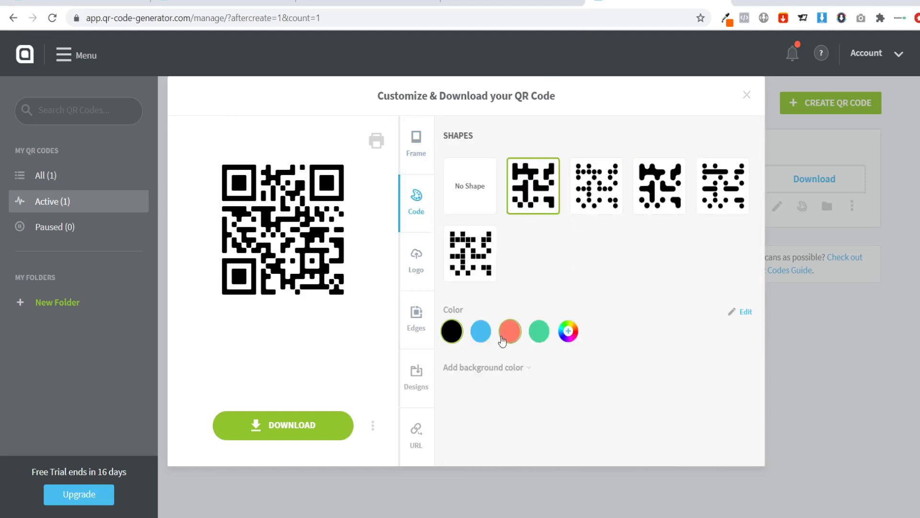
left_click(649, 193)
left_click(578, 196)
left_click(549, 206)
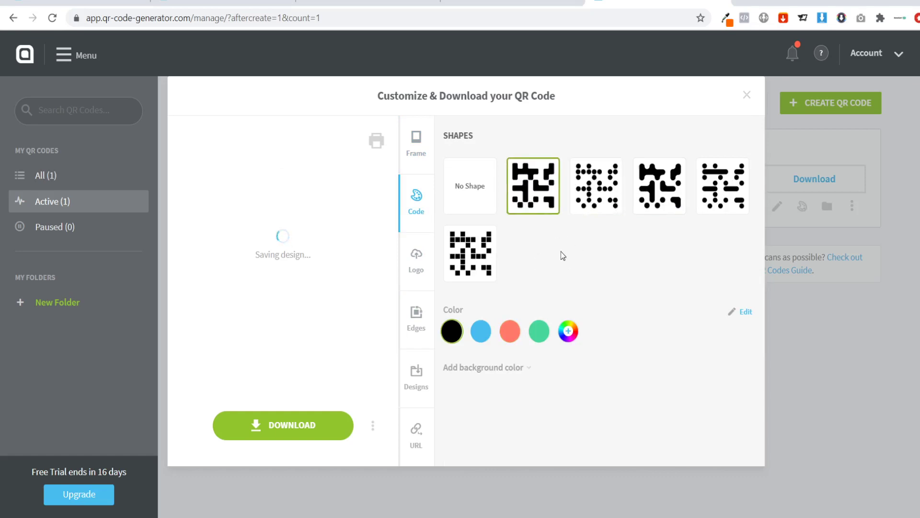
- Upload the orange square logo with a white G and place it in the centre of the QR code
left_click(415, 259)
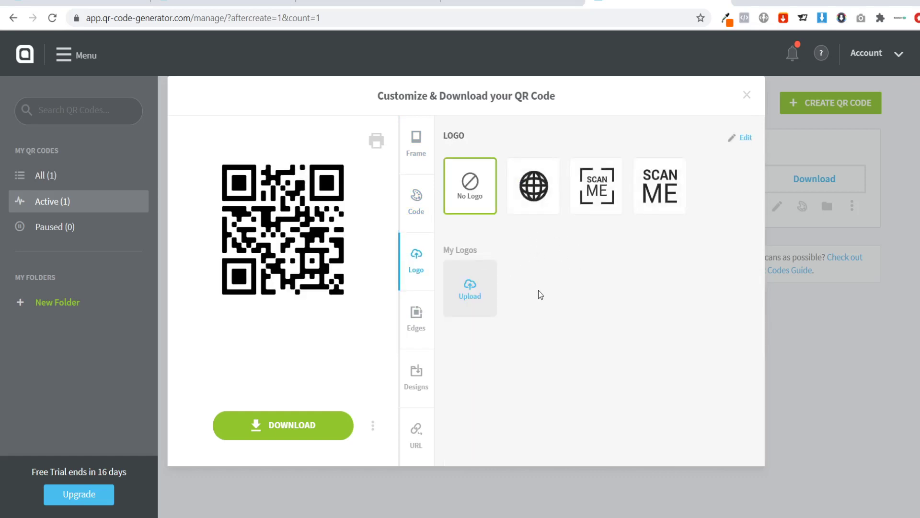
left_click(469, 289)
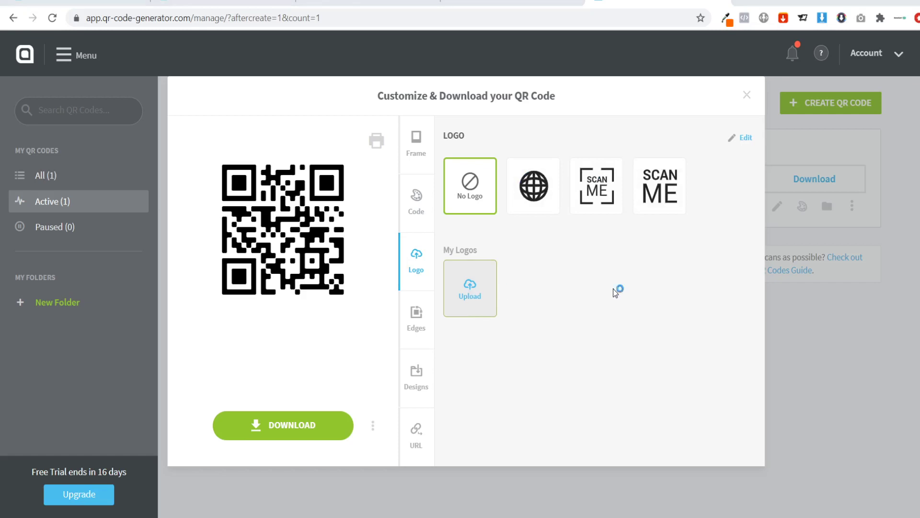
left_click(618, 239)
left_click(820, 378)
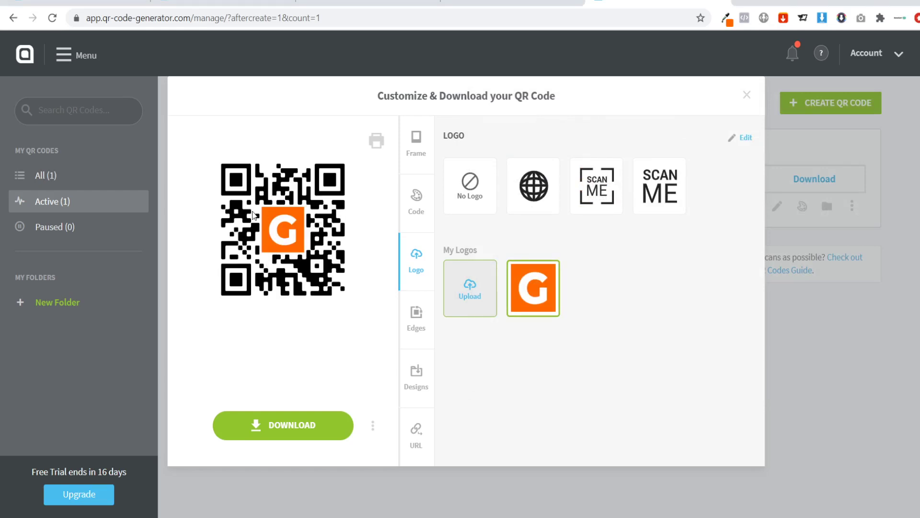
left_click(347, 7)
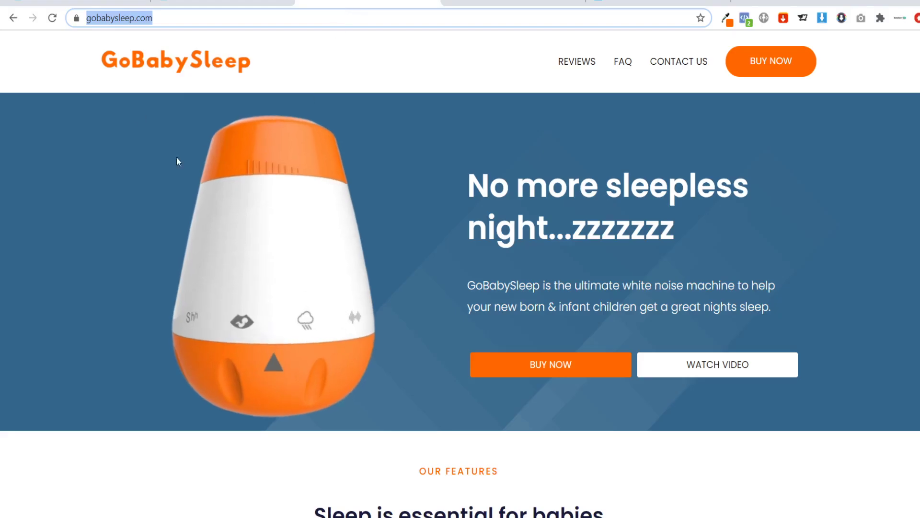
left_click(659, 5)
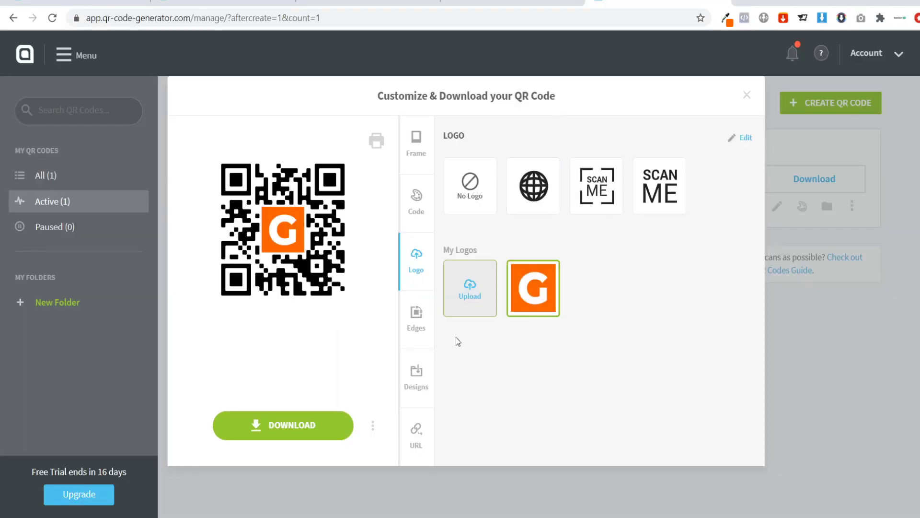
- Copy the brand orange from the colour picker extension and set the outer colour of all edges to #FF6700
left_click(417, 322)
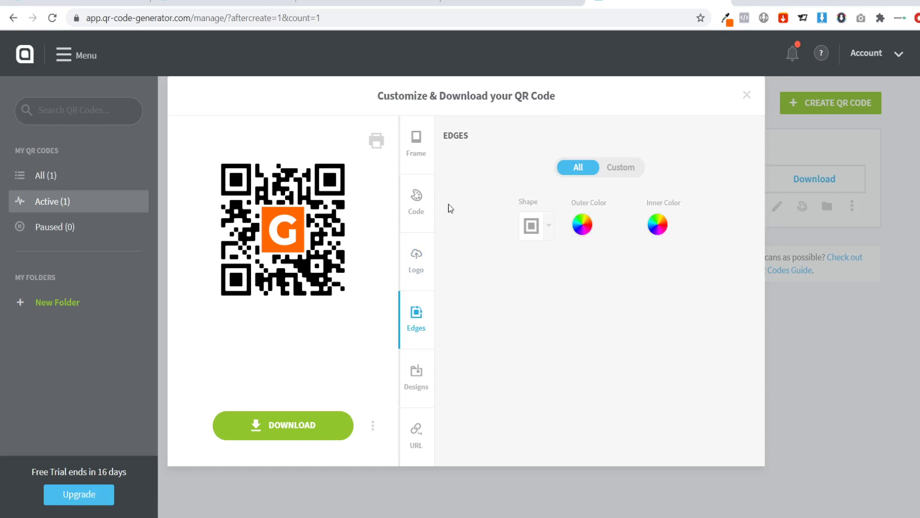
left_click(582, 225)
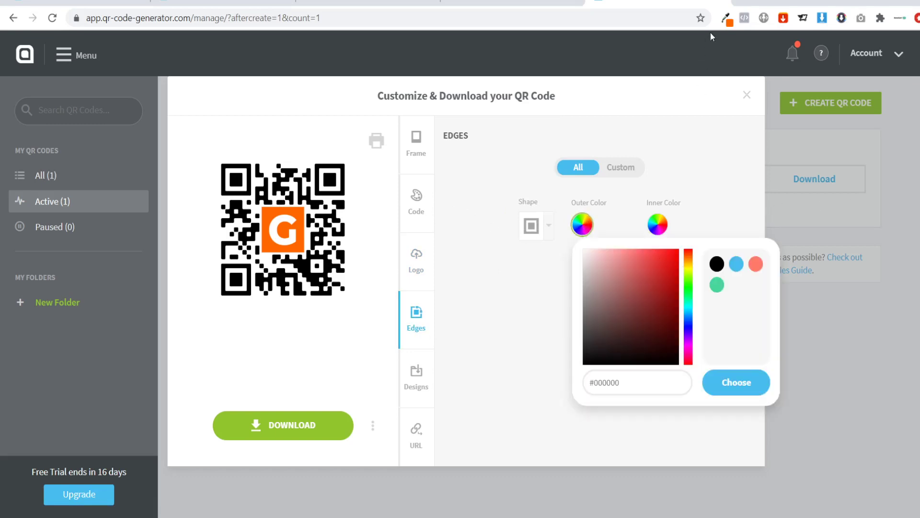
left_click(726, 18)
double_click(671, 42)
key("ctrl+c")
double_click(619, 382)
key("ctrl+v")
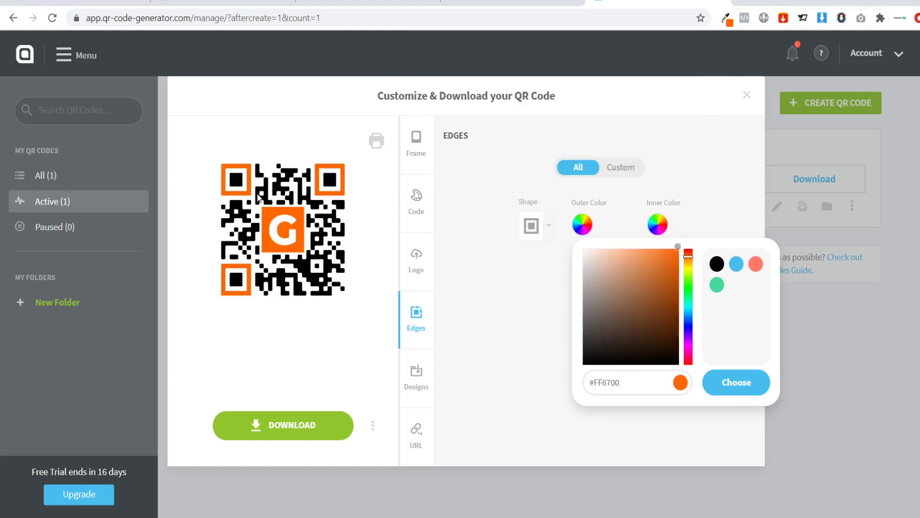
left_click(486, 270)
- Try white as the inner colour of all edges and clear that inner colour again
left_click(658, 224)
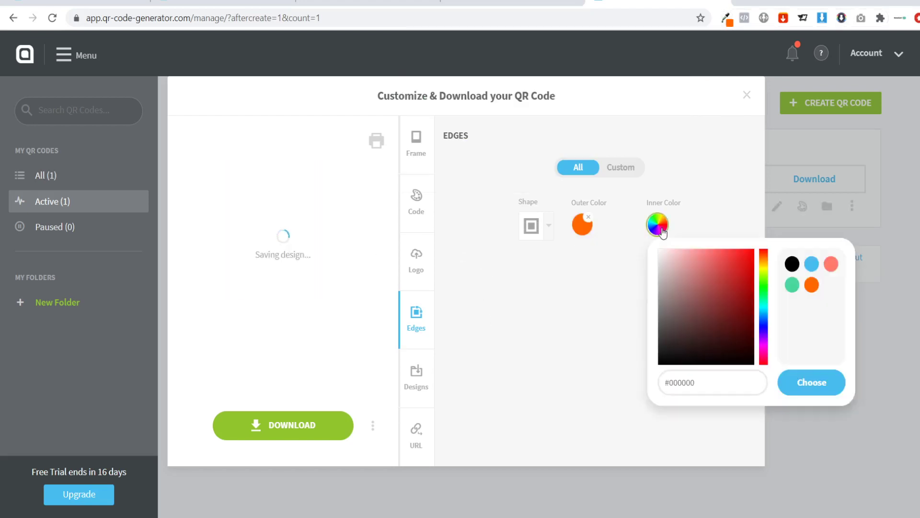
left_click(729, 363)
left_click(643, 237)
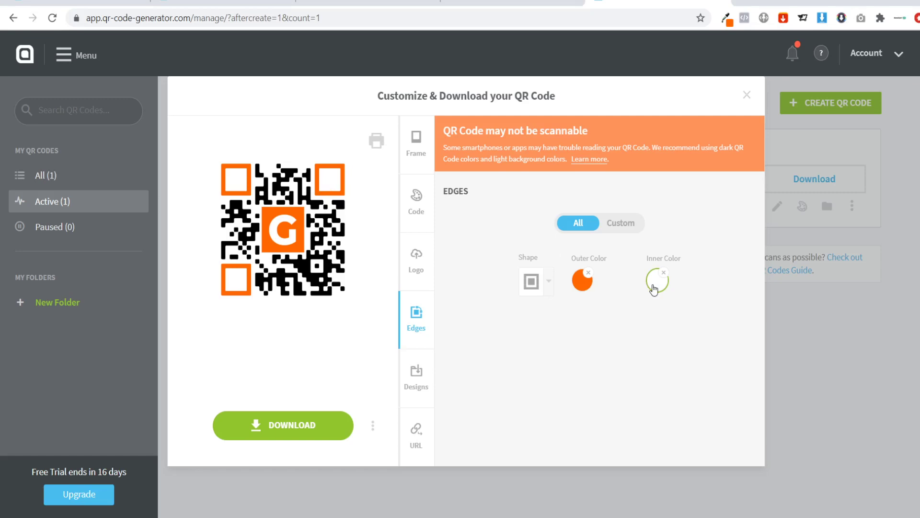
left_click(664, 272)
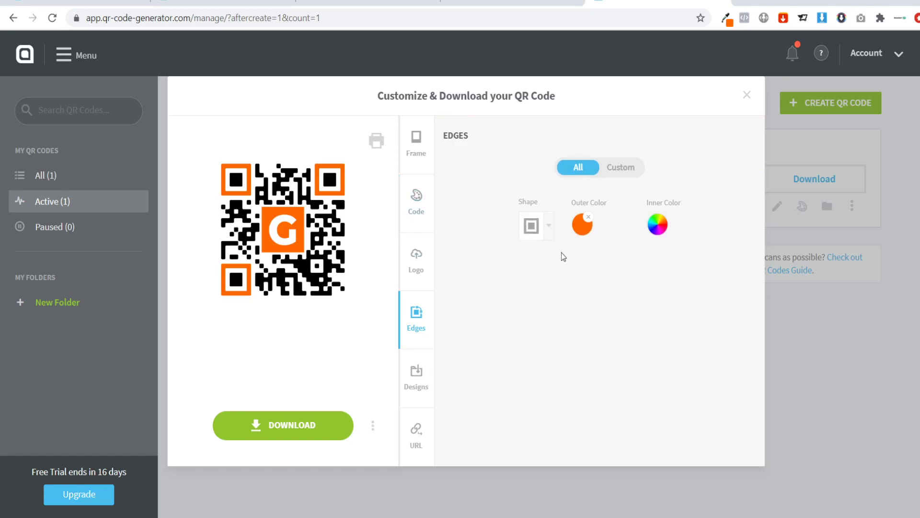
- Try the leaf and fully rounded edge shapes, and apply the rounded shape with one square corner to all edges
left_click(545, 234)
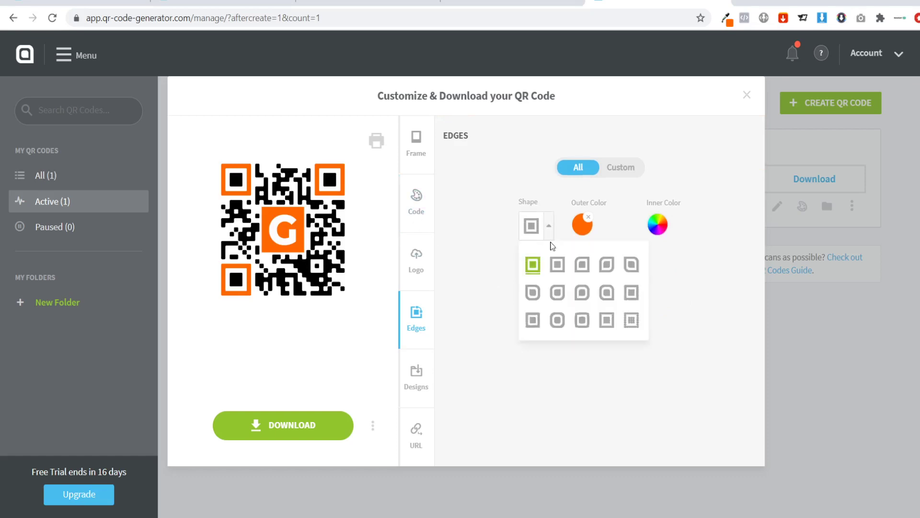
left_click(606, 266)
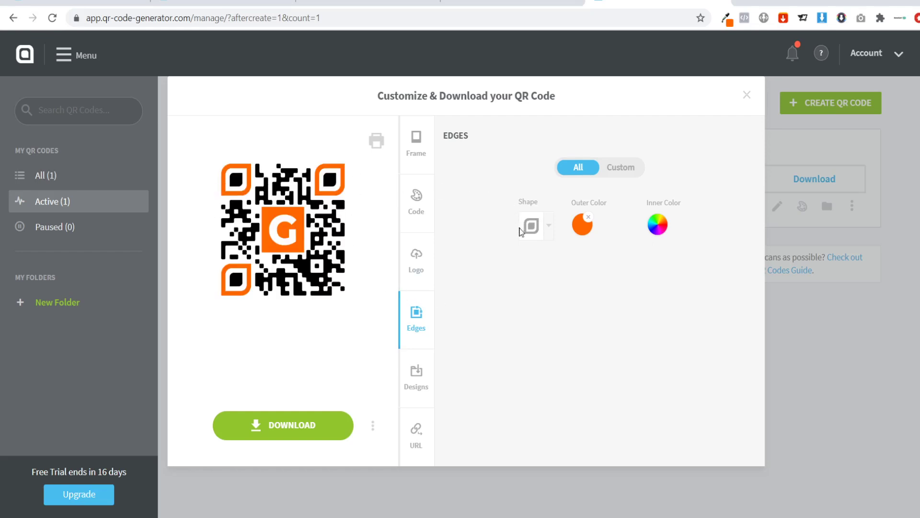
left_click(548, 233)
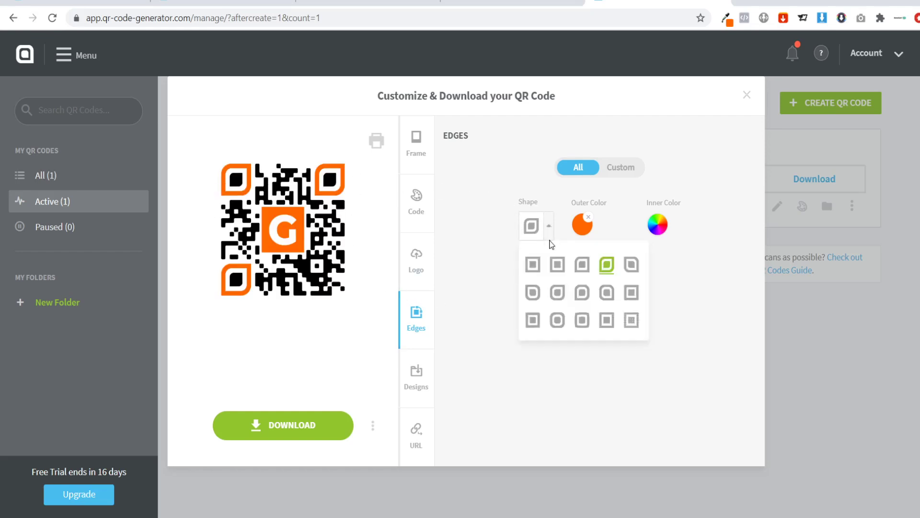
left_click(558, 320)
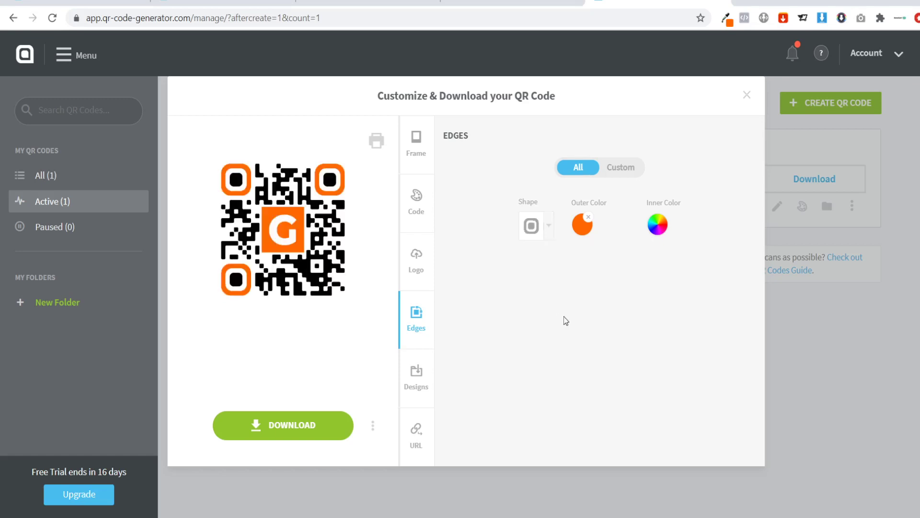
left_click(549, 226)
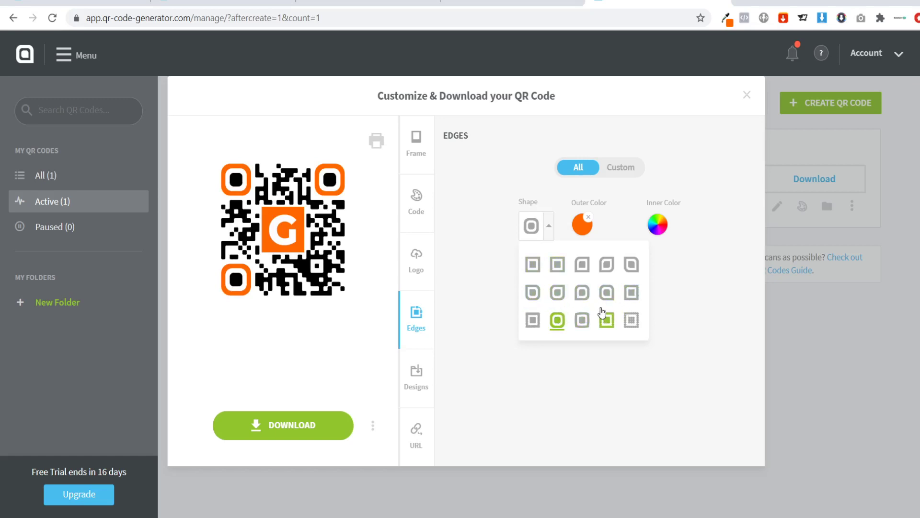
left_click(585, 297)
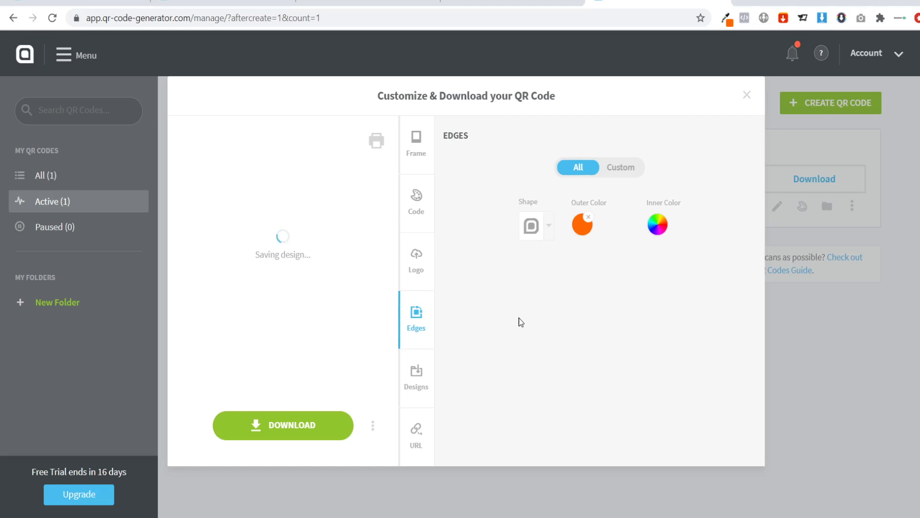
- Examine the option for saving designs, the plan pricing page and the short URL of the QR code
left_click(424, 373)
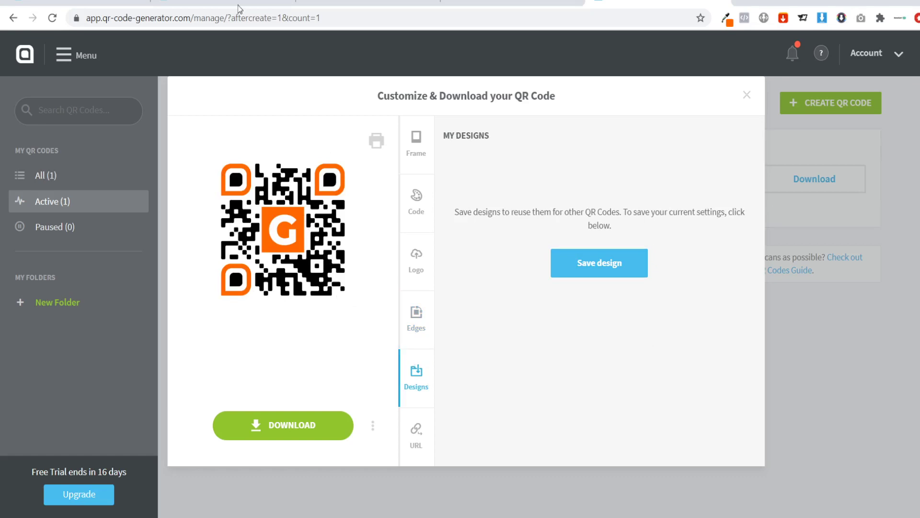
key("ctrl+2")
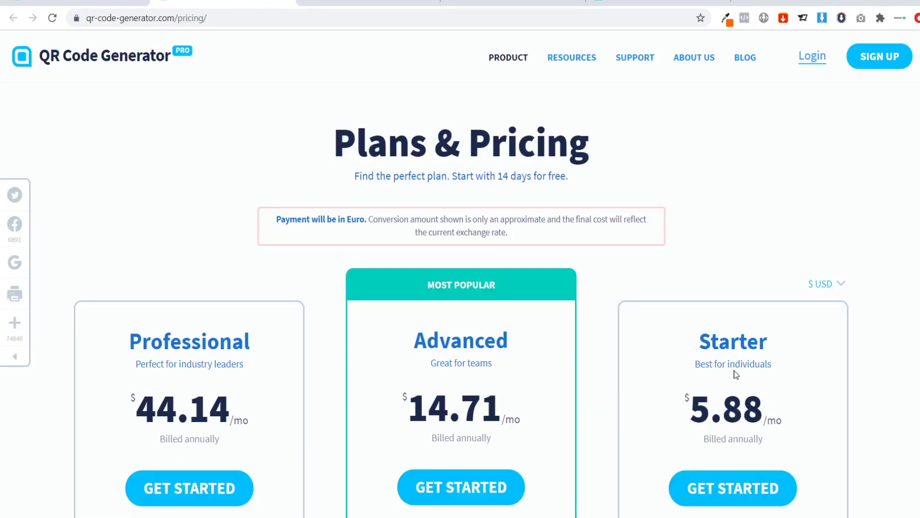
key("ctrl+5")
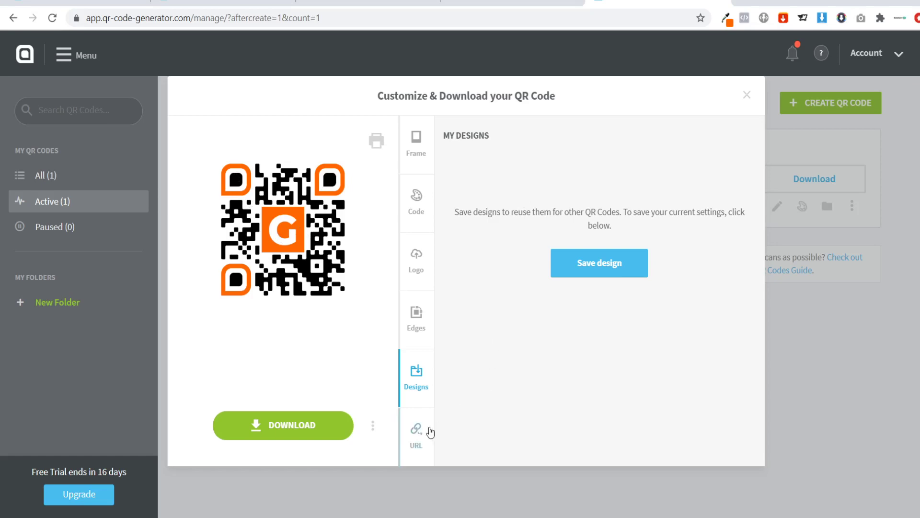
left_click(415, 430)
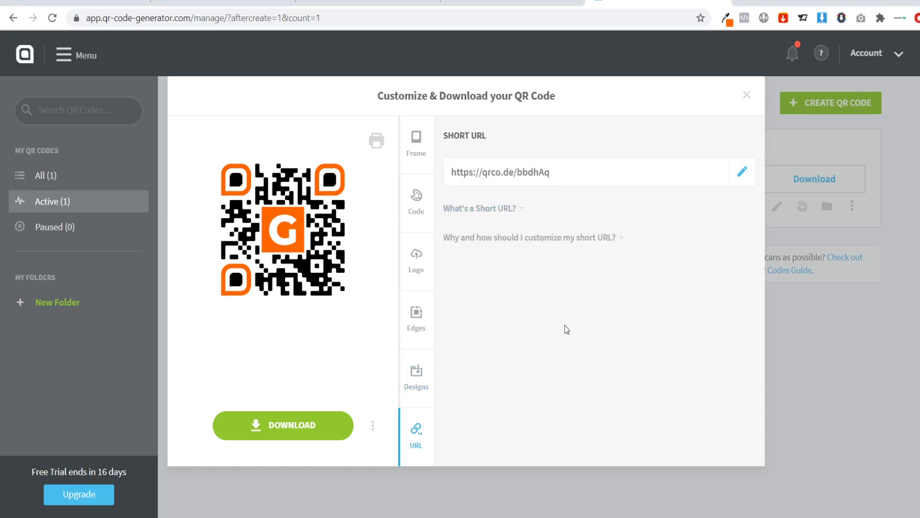
- Download the customized QR code, check the downloaded frame.png image, and return to the list of active QR codes
left_click(316, 415)
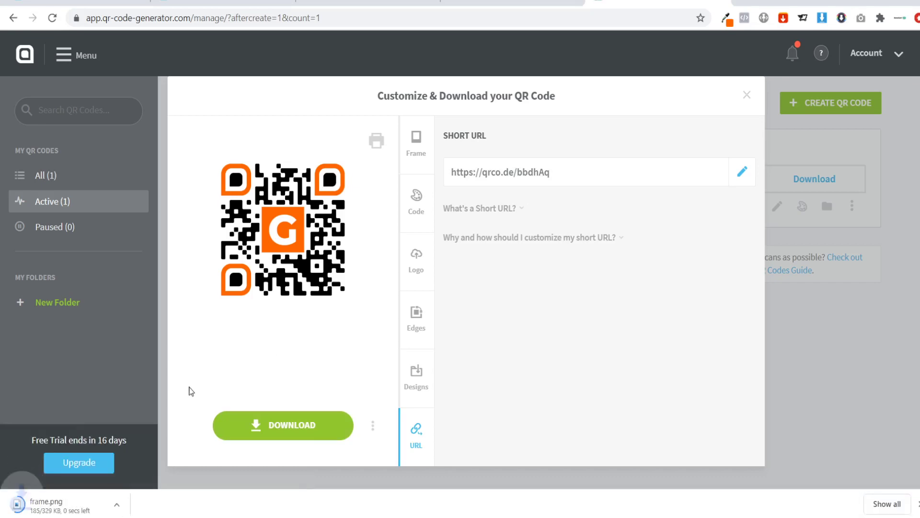
left_click(127, 508)
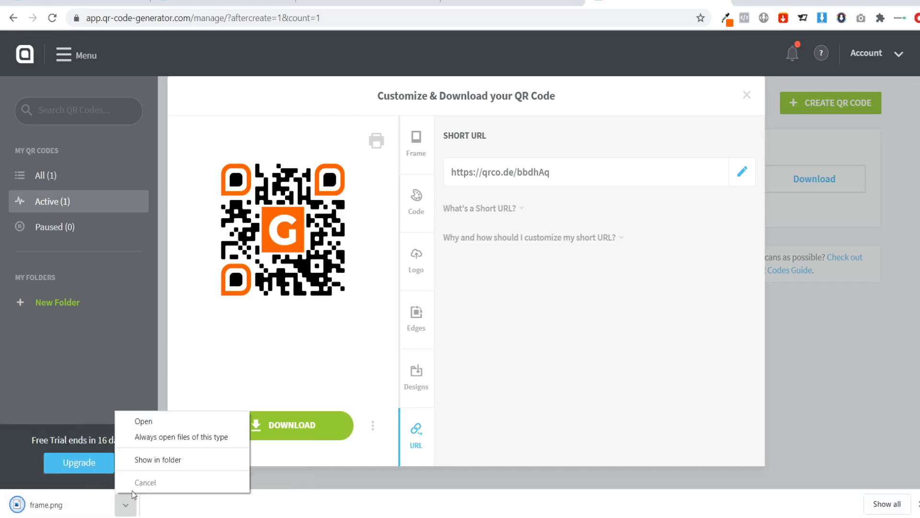
left_click(152, 424)
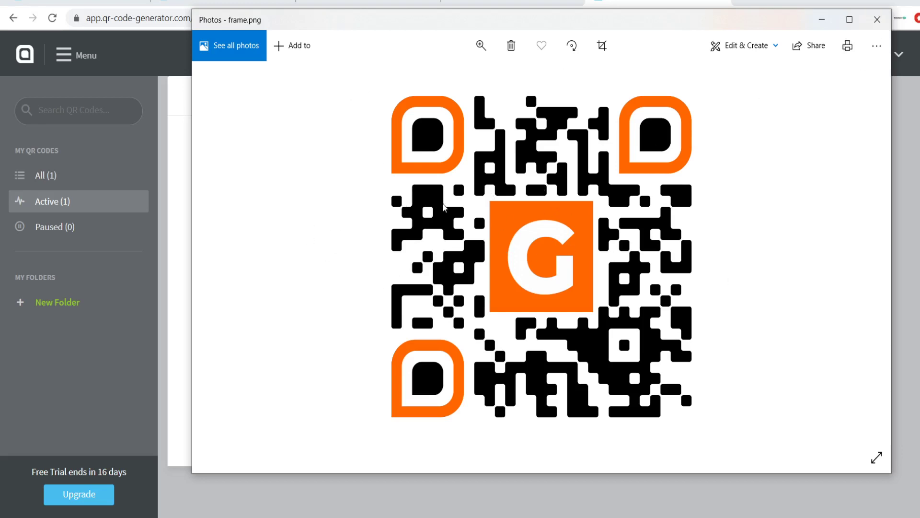
left_click(869, 21)
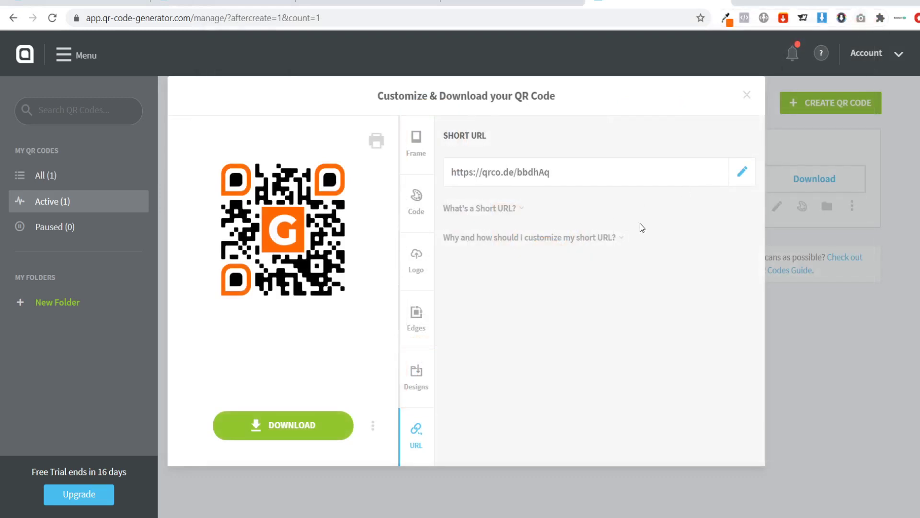
left_click(747, 95)
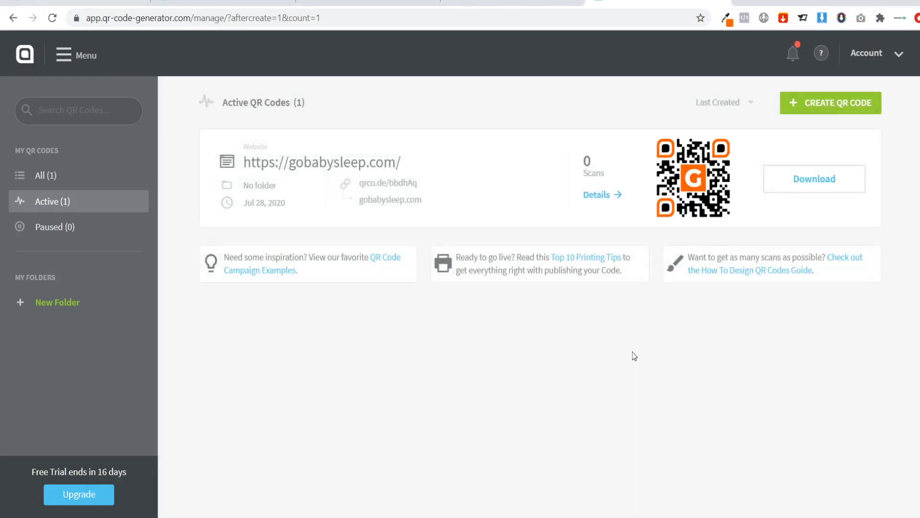
mouse_move(671, 187)
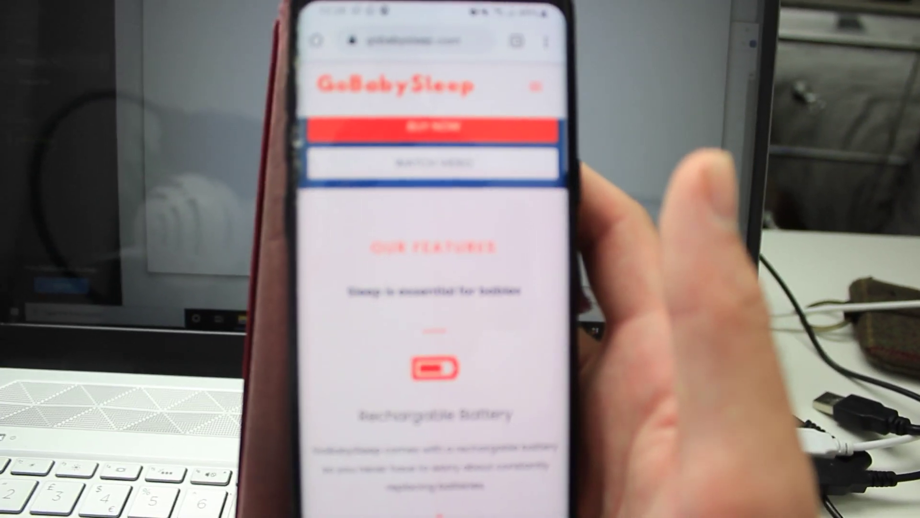
scroll(412, 287, "up", 2)
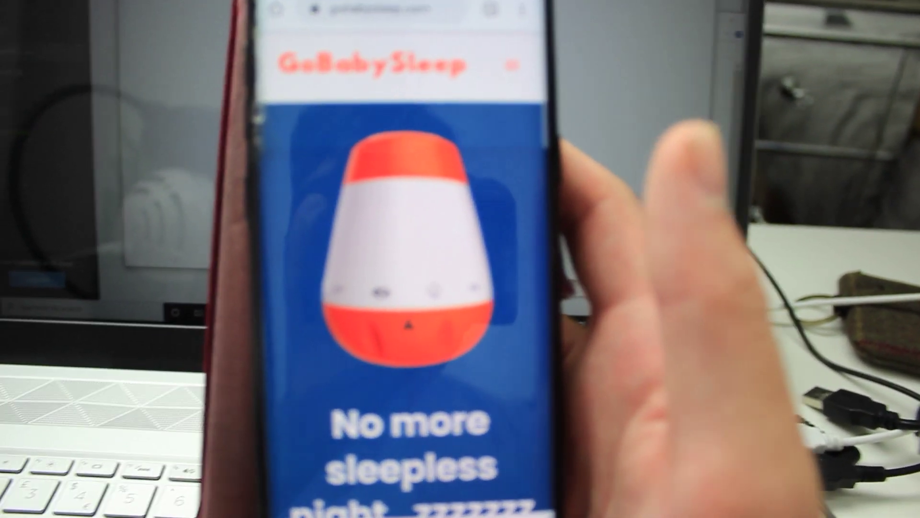